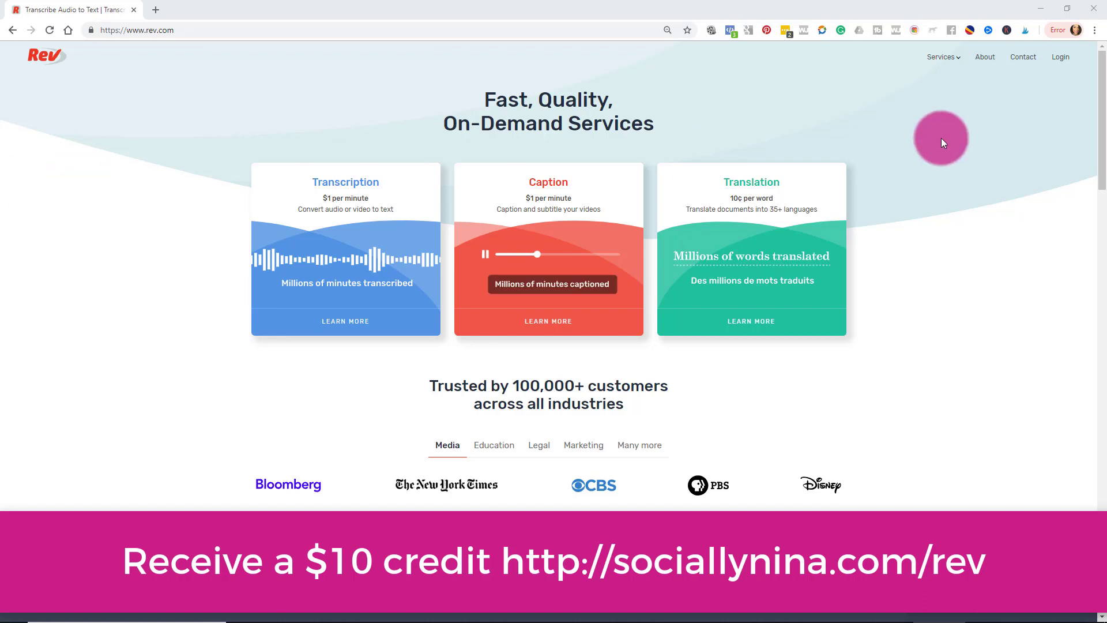
Switch the browser to full screen so Rev's My Files page fills the display.
key(F11)
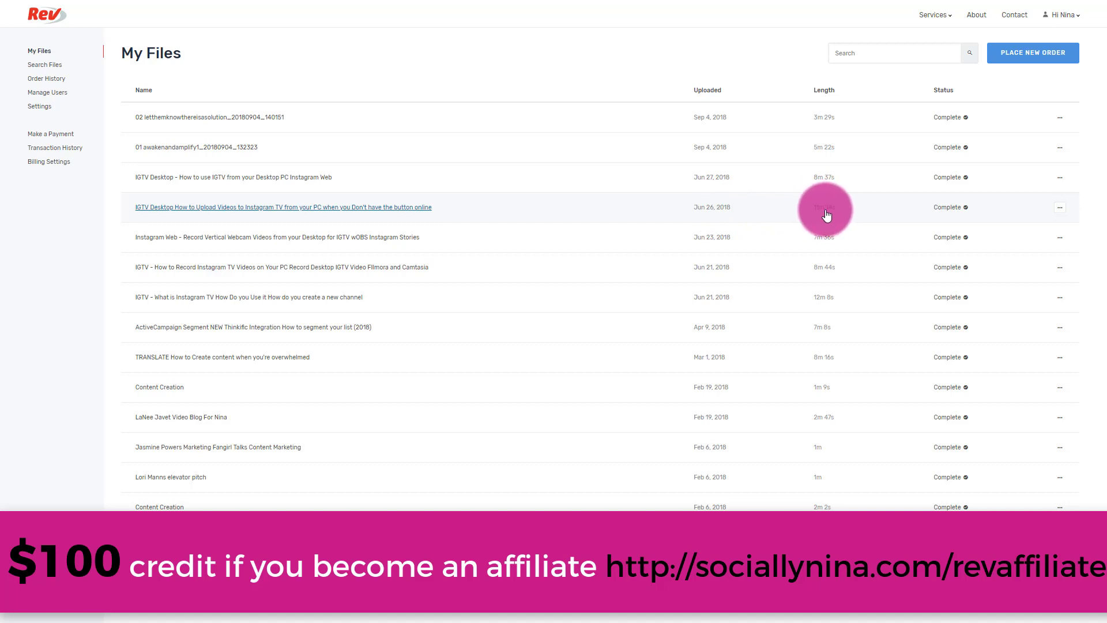
Open the IGTV Desktop upload video's captions and shift the first caption to 00:00.78–00:02.68.
click(350, 210)
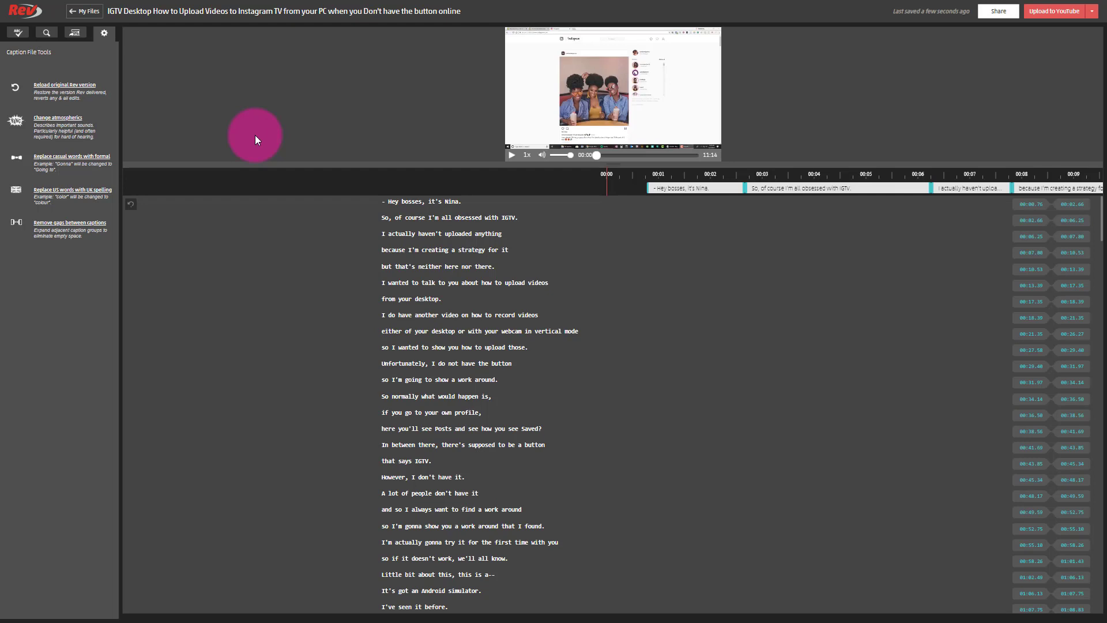
click(515, 160)
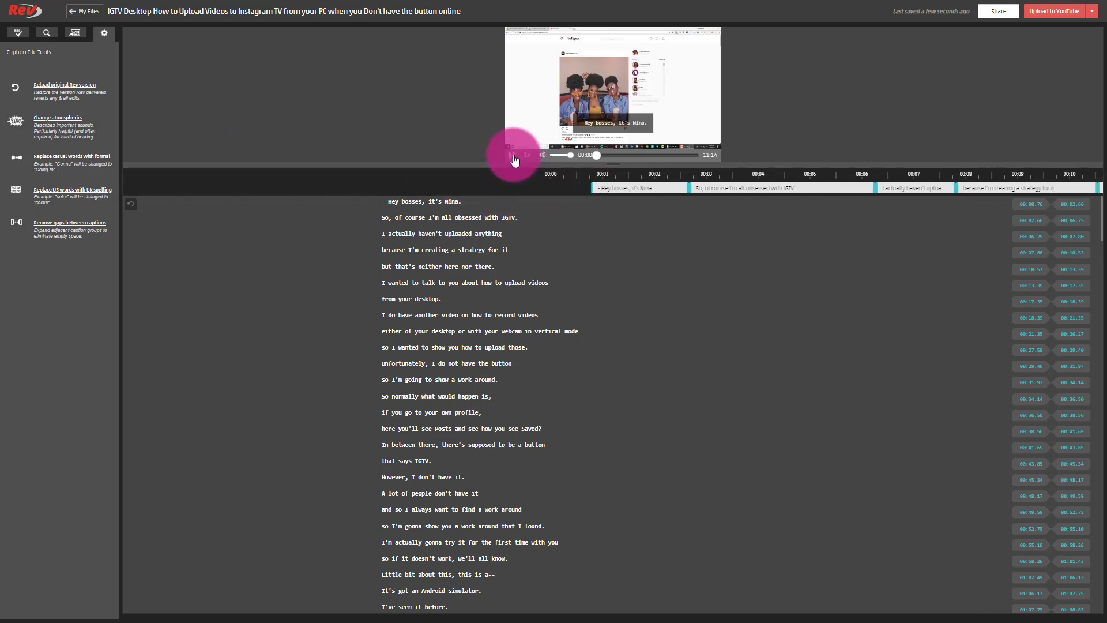
click(513, 155)
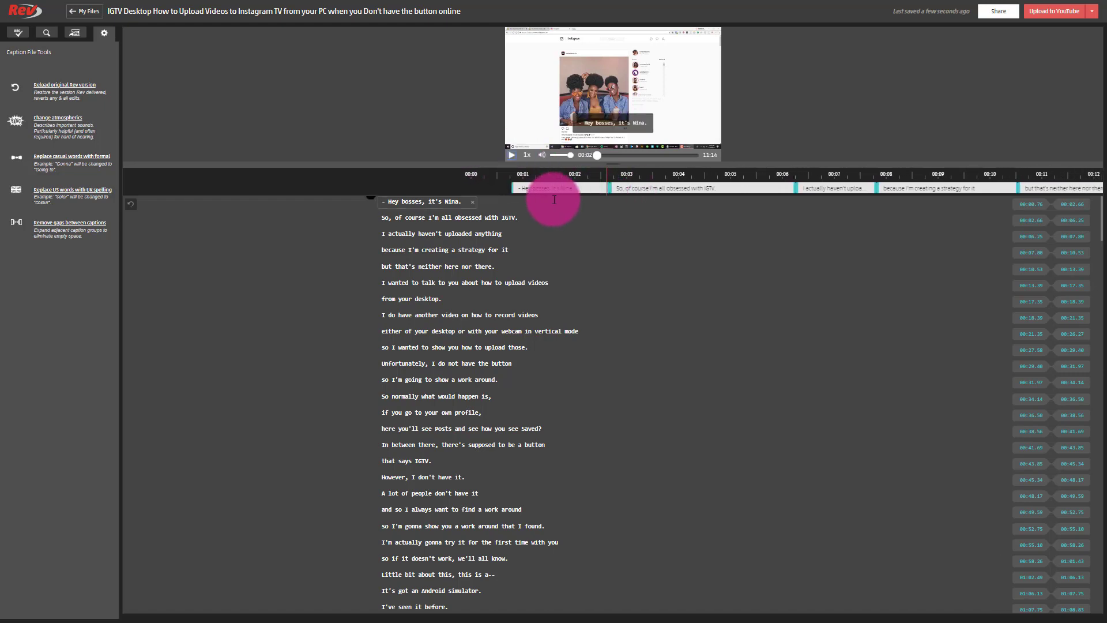
drag(546, 187, 547, 187)
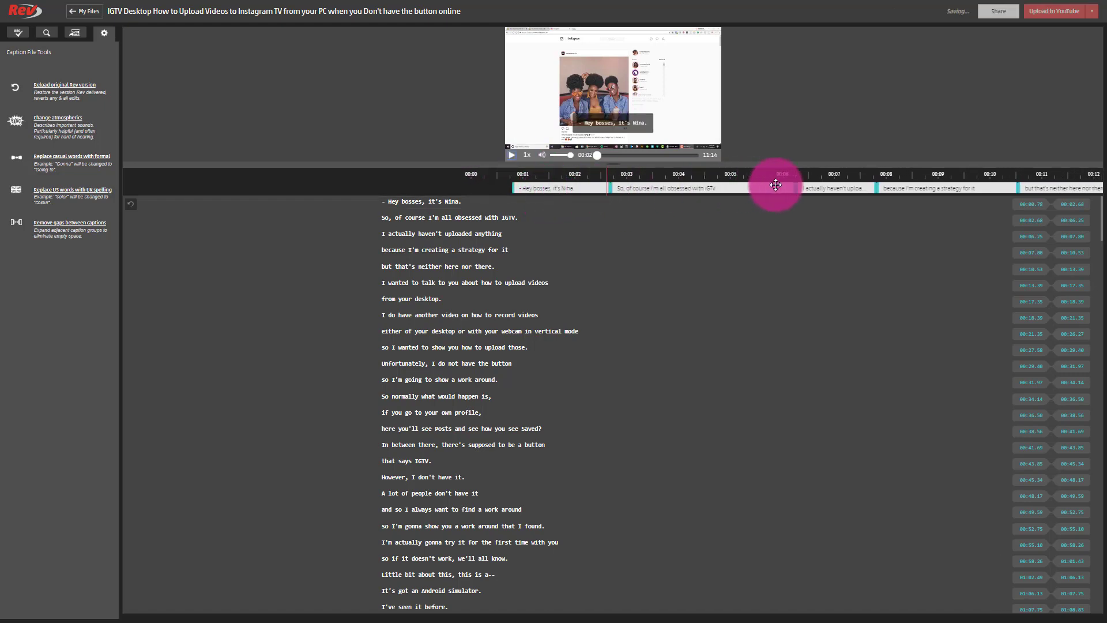
Enlarge the video preview and start editing the 'neither here nor there' caption.
drag(770, 167, 673, 137)
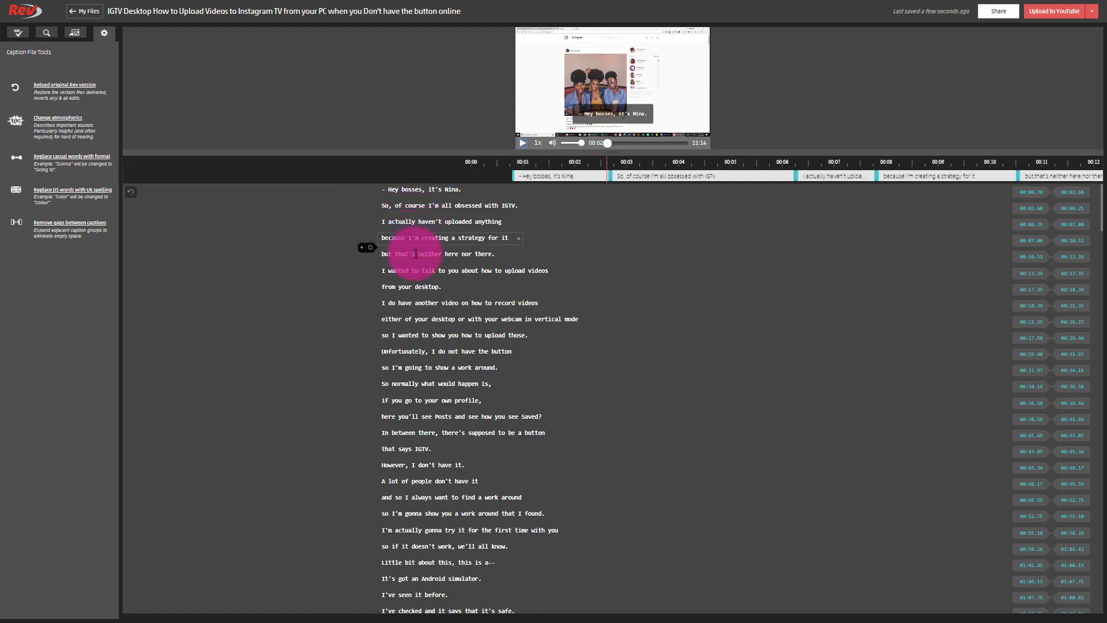
click(416, 256)
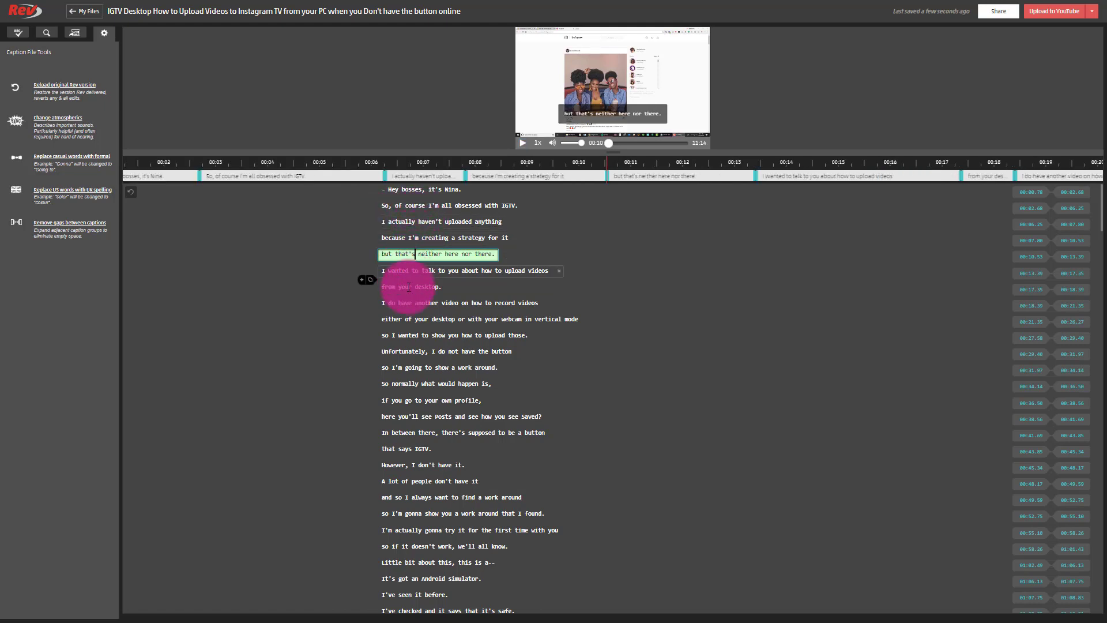
click(409, 287)
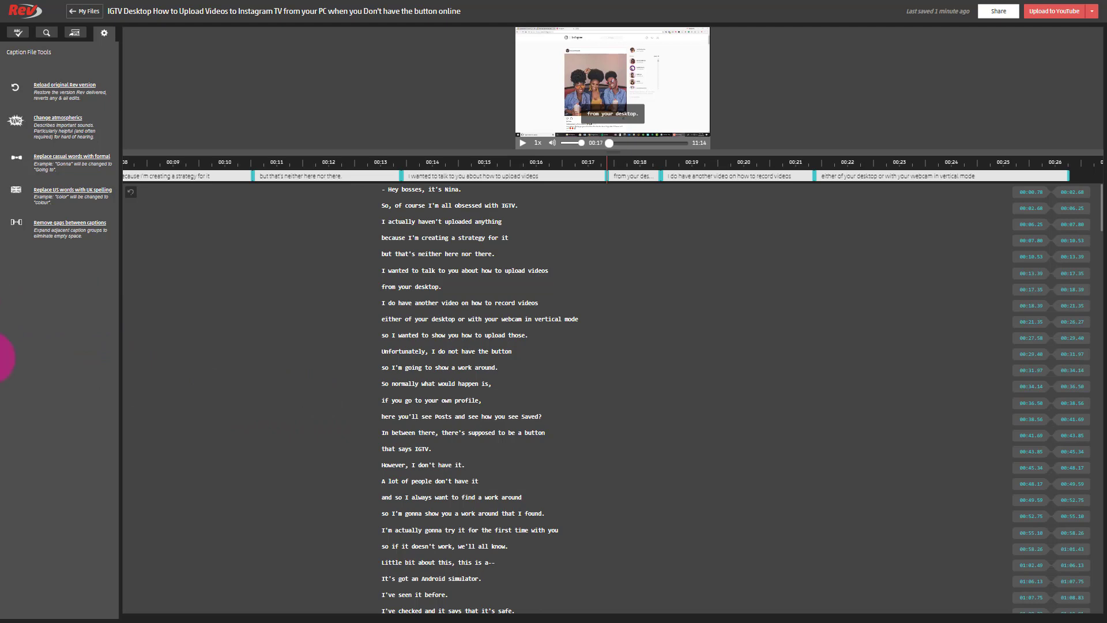
Review the keyboard shortcuts list and the search and replace fields.
click(74, 34)
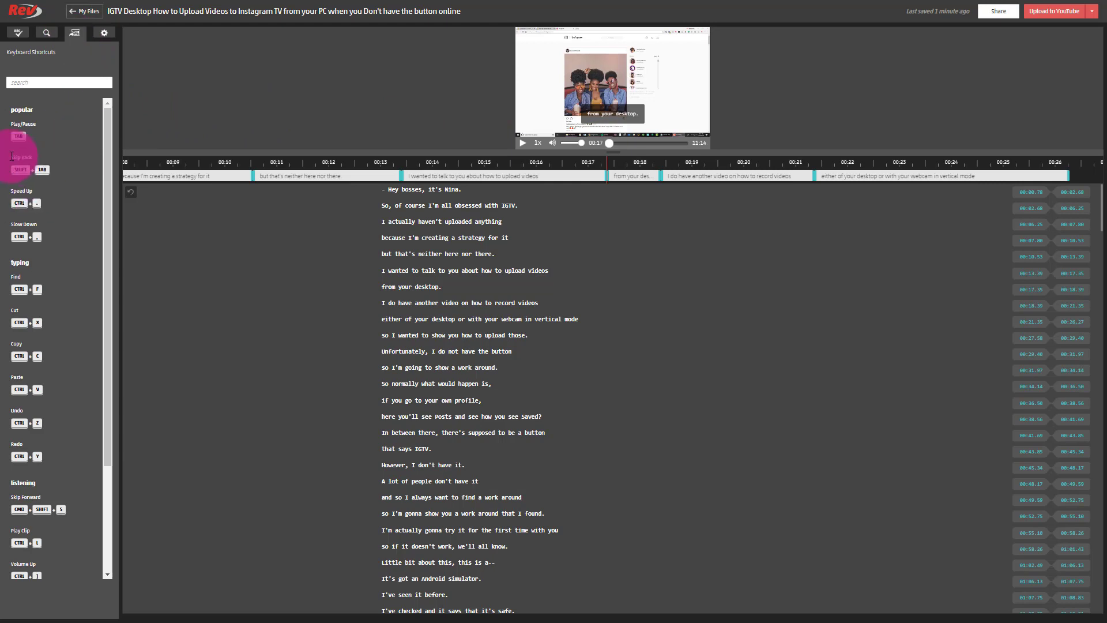
scroll(32, 363, down, 1)
scroll(32, 365, down, 2)
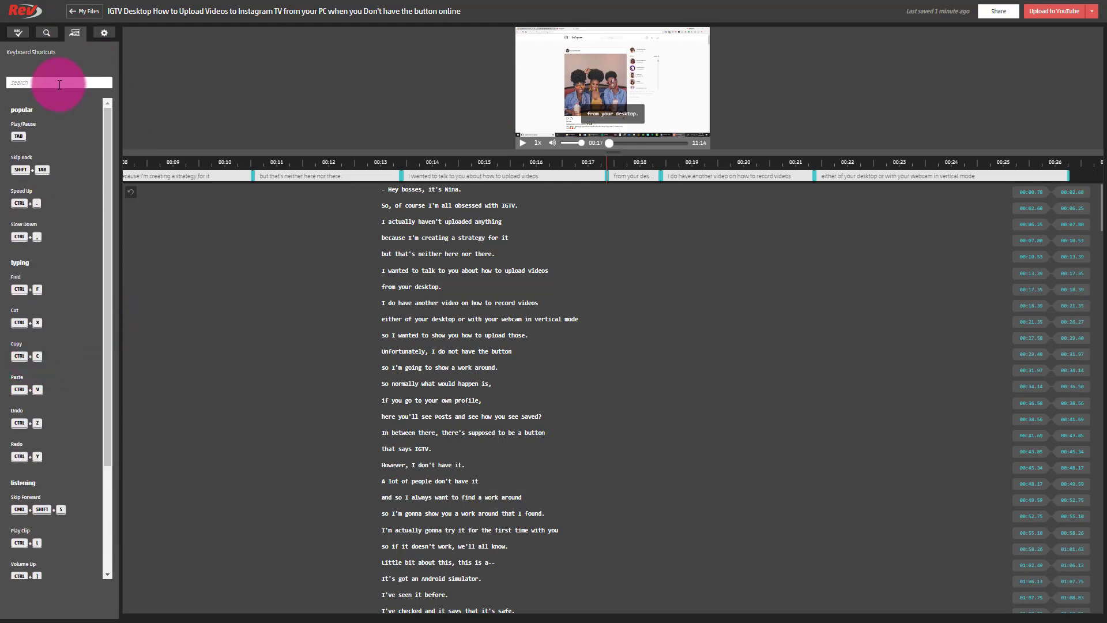
click(47, 34)
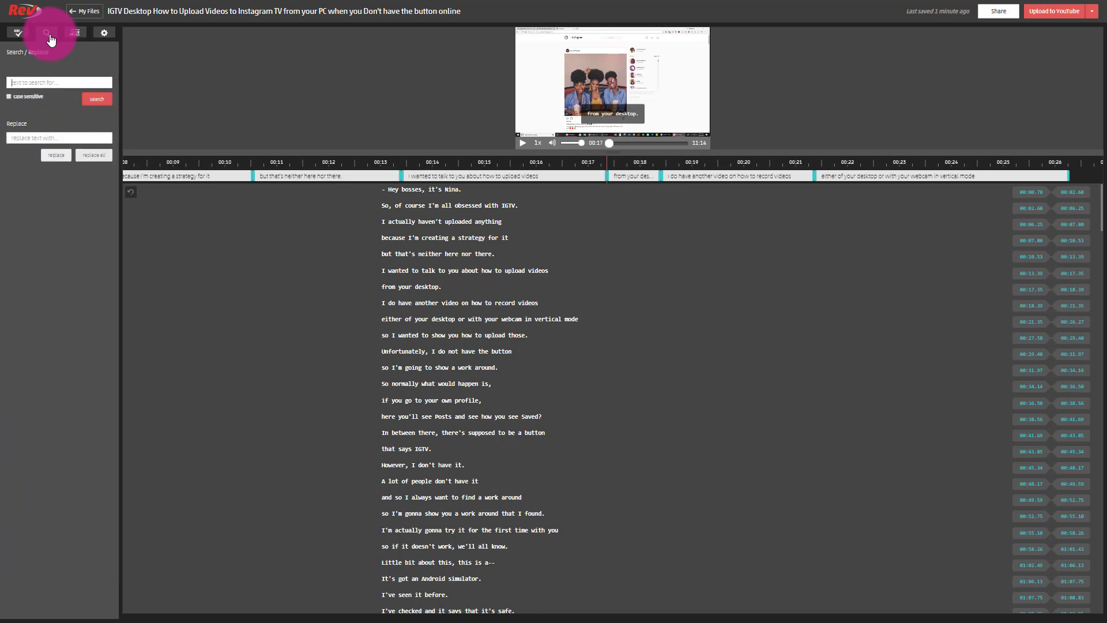
click(40, 138)
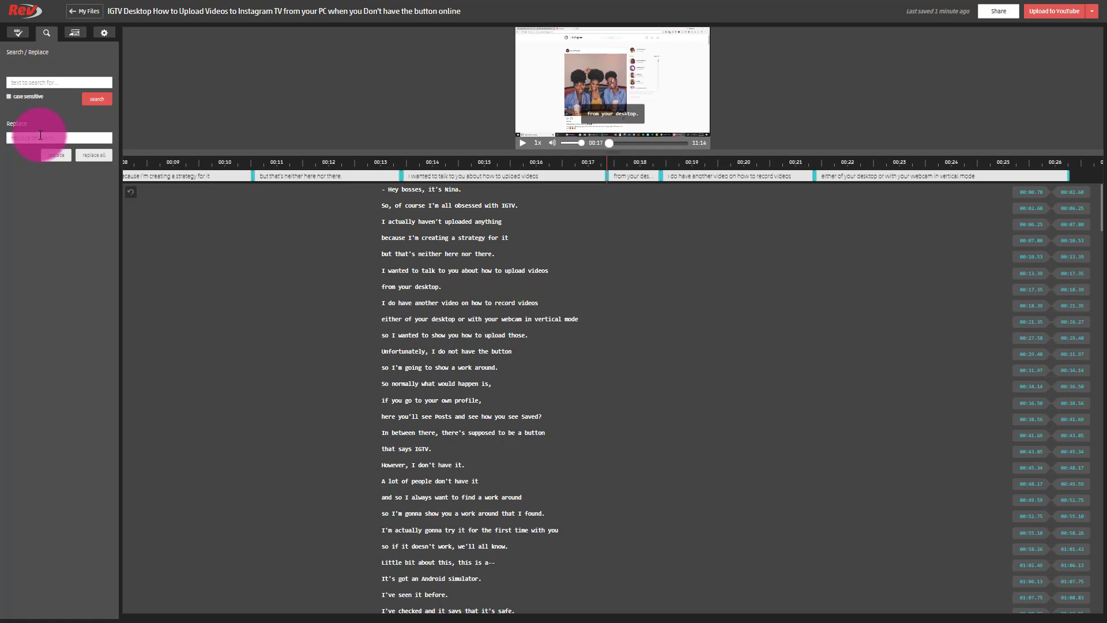
click(26, 48)
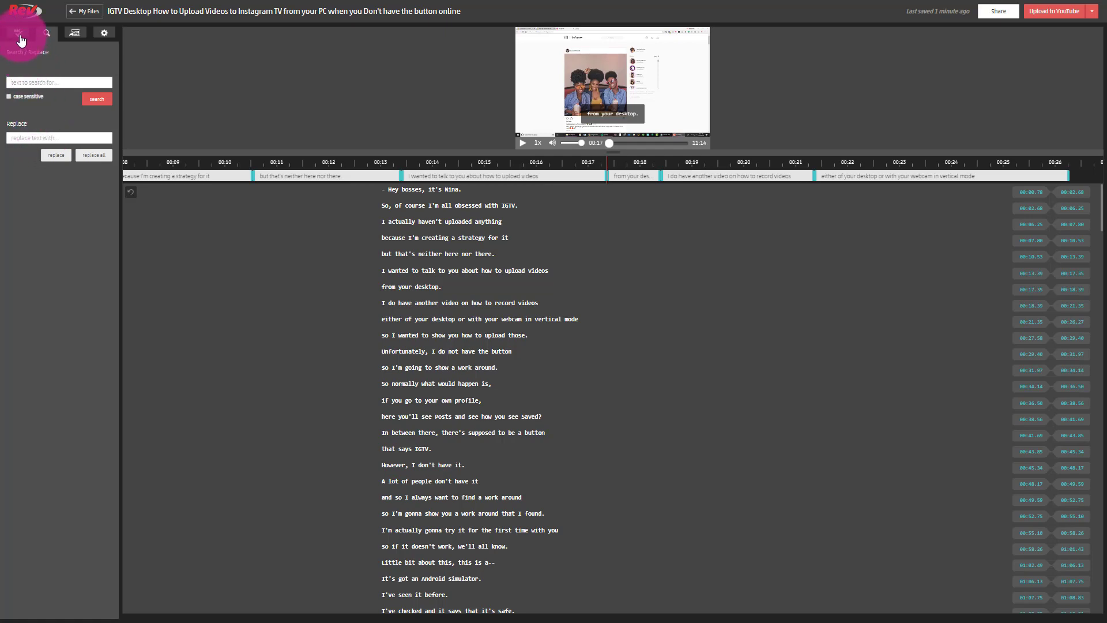
Spellcheck the captions, try the BlueStacks suggestion, then go back to My Files.
click(20, 40)
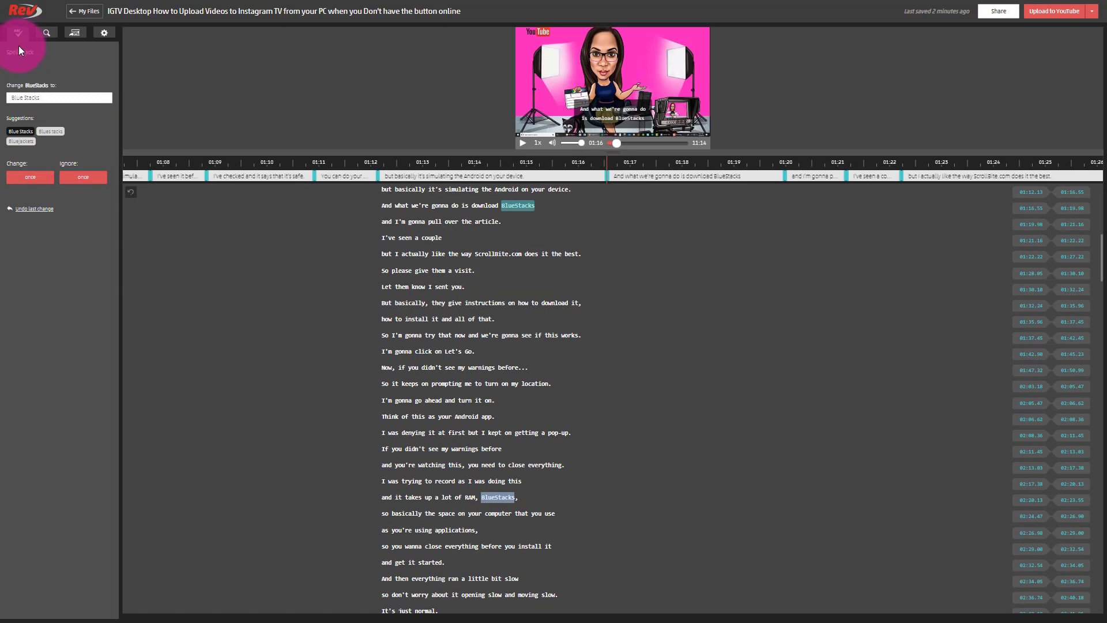
click(60, 95)
click(37, 95)
click(50, 138)
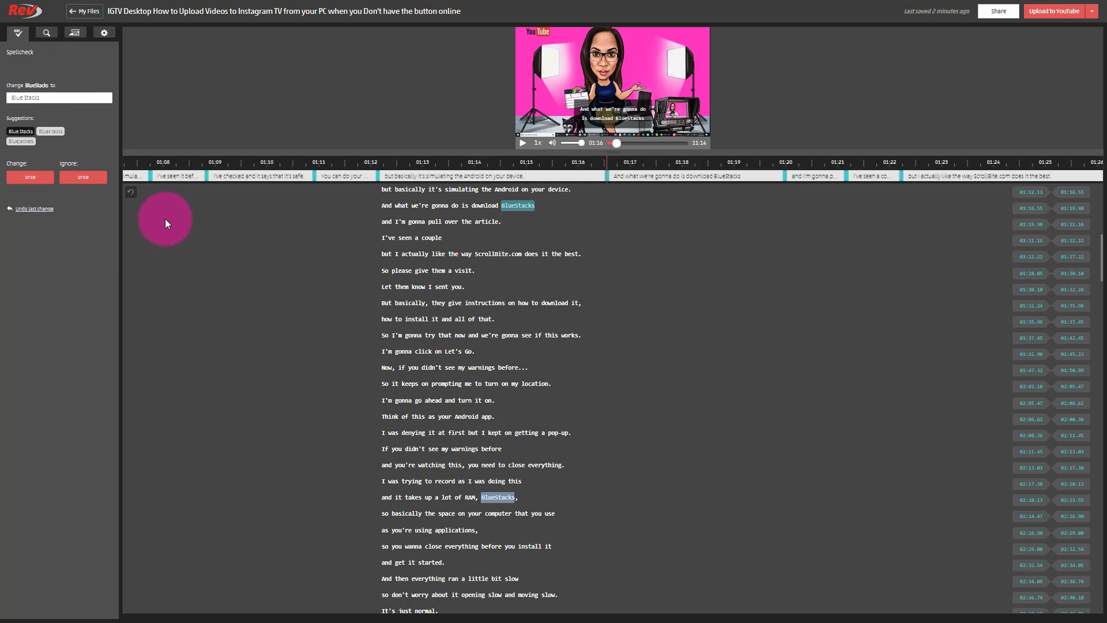
click(85, 11)
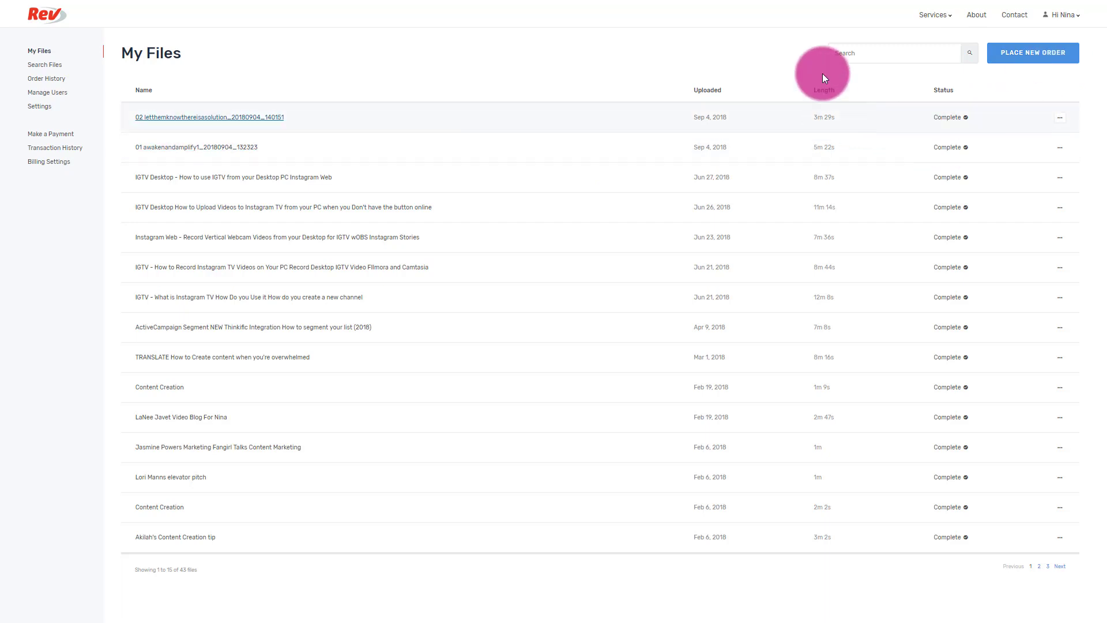
Start a new Captions order from the Place New Order menu.
click(1006, 55)
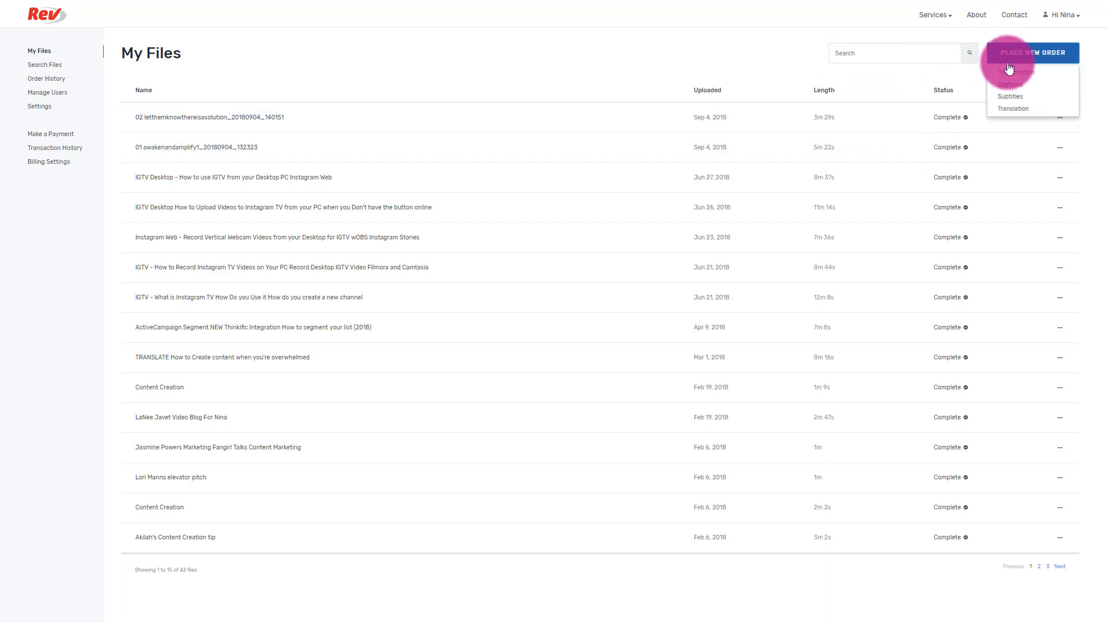
click(1009, 89)
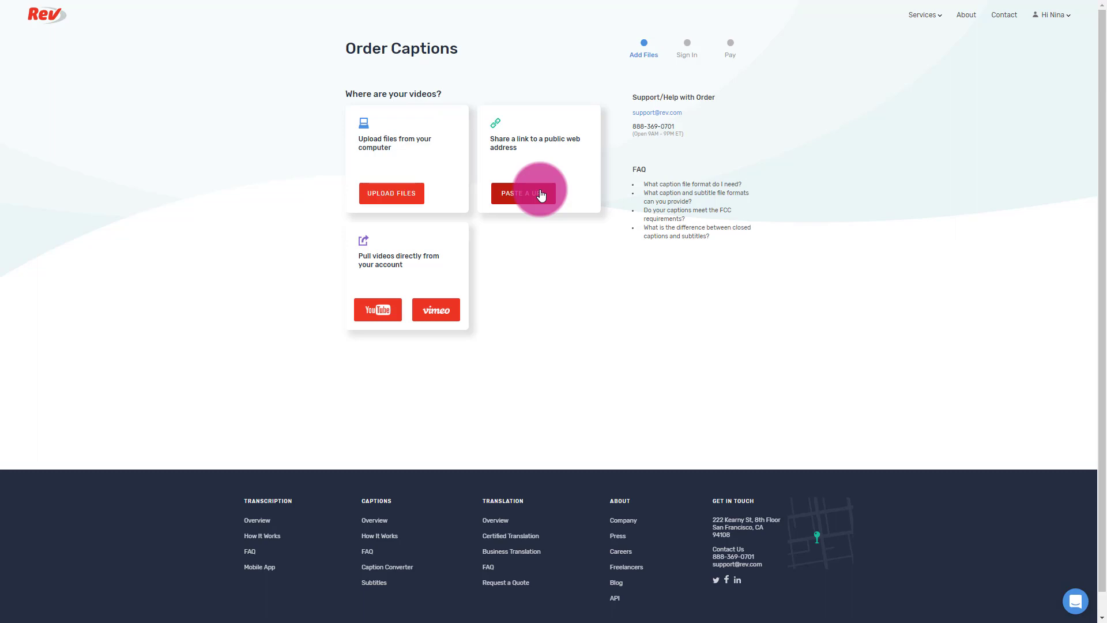
Pick the first YouTube video, filter to uncaptioned videos and browse the channel pages.
click(391, 312)
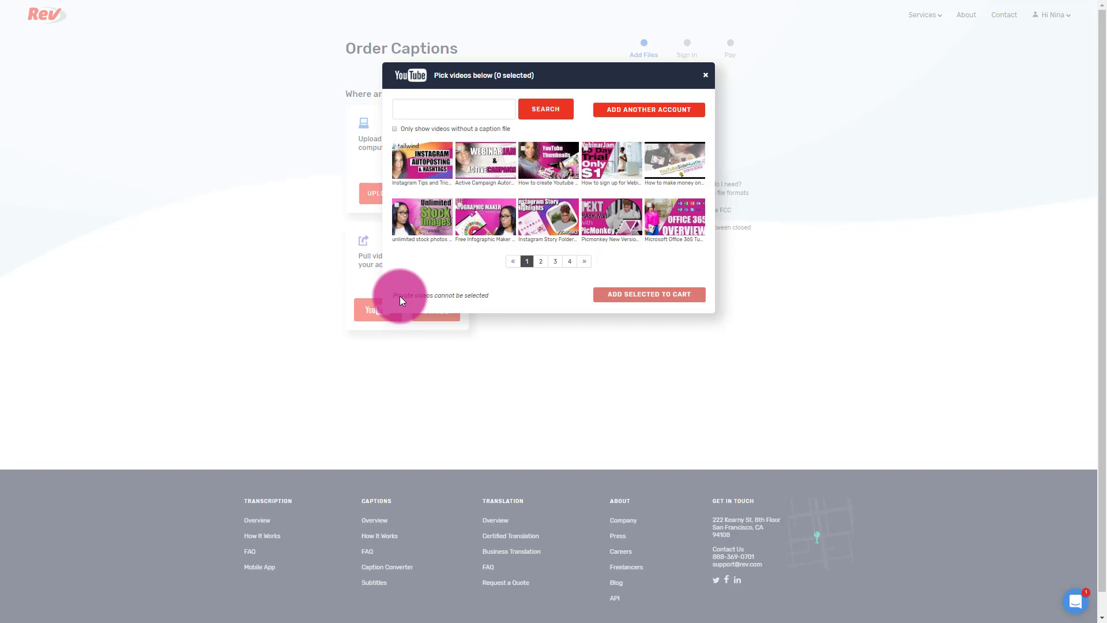
click(423, 162)
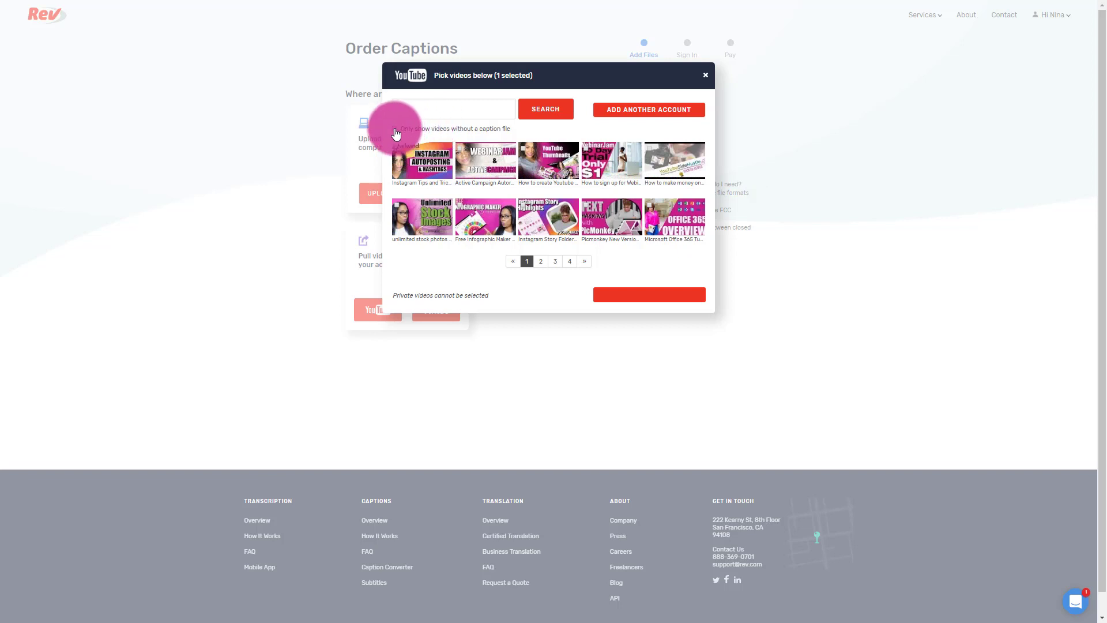
click(396, 133)
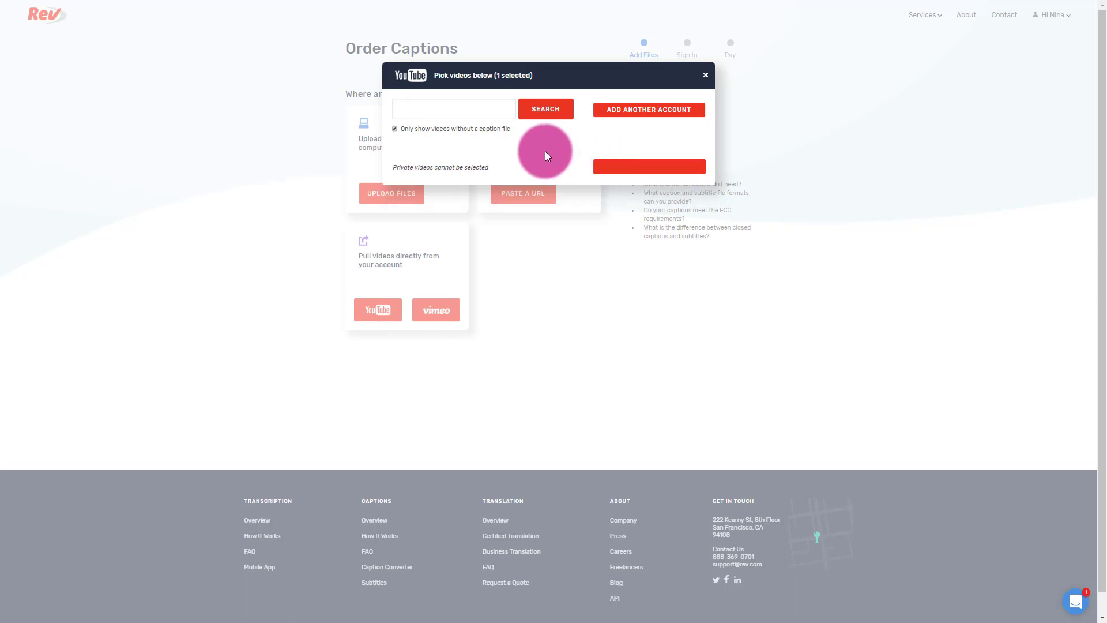
scroll(578, 191, down, 1)
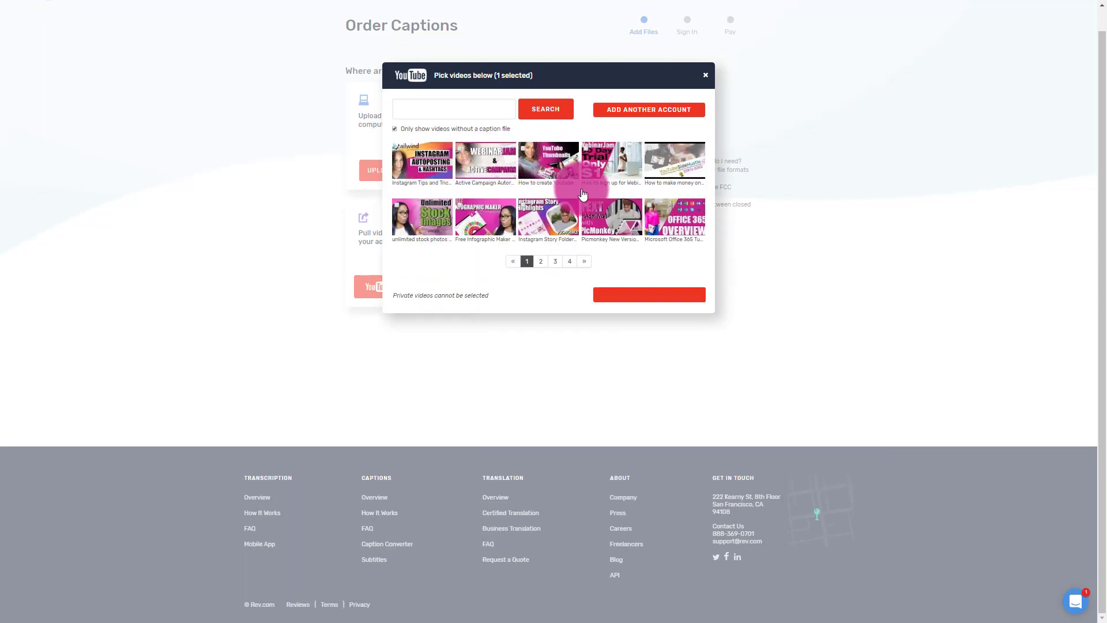
click(541, 262)
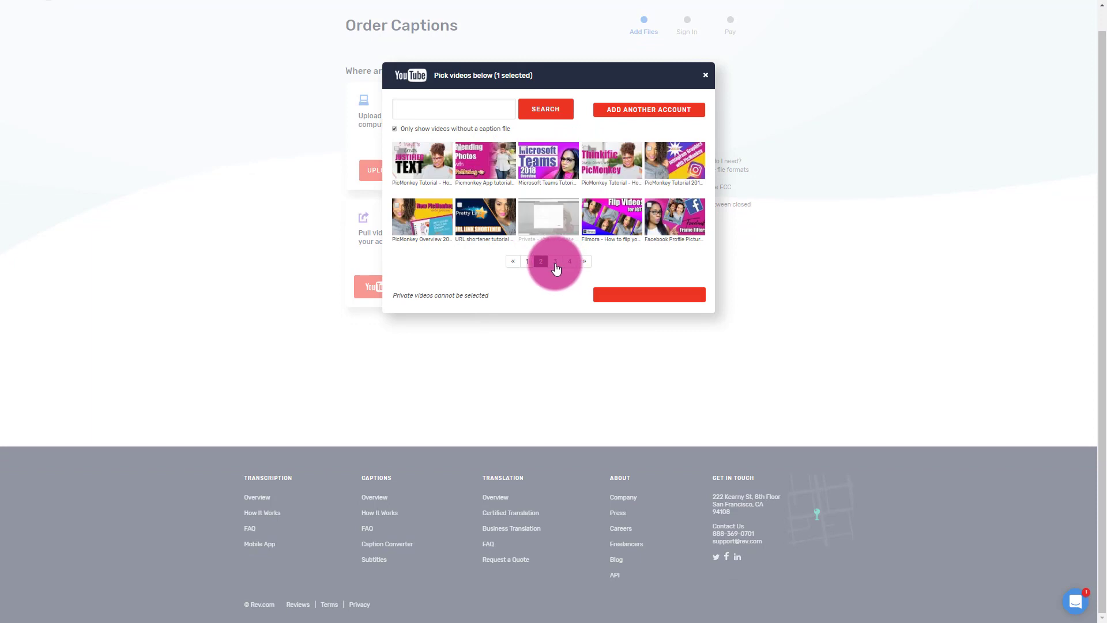
click(563, 263)
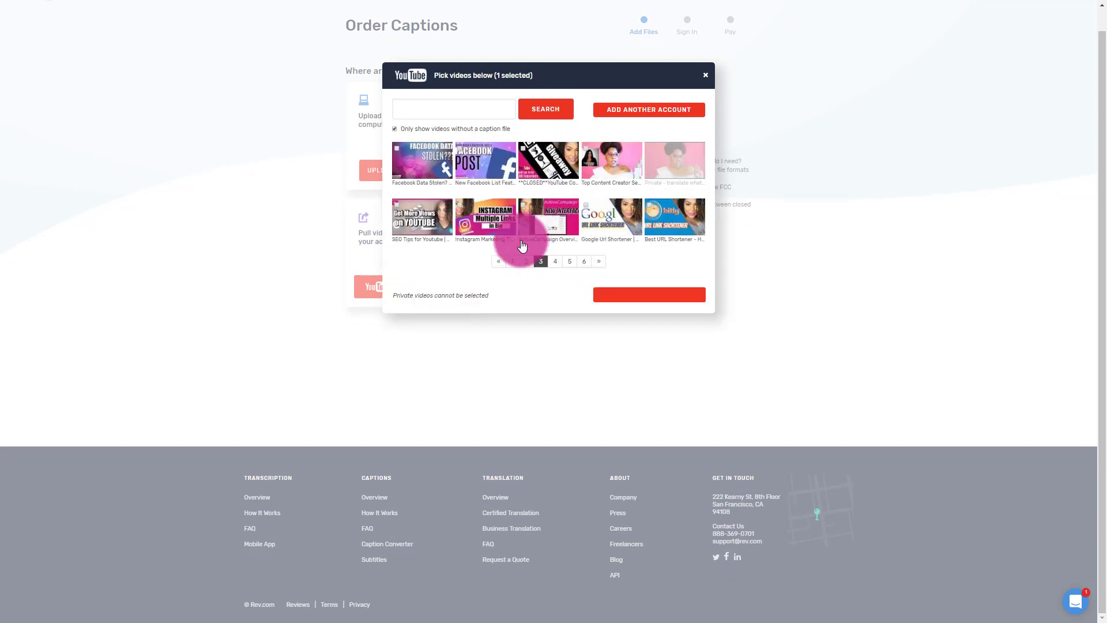
click(512, 263)
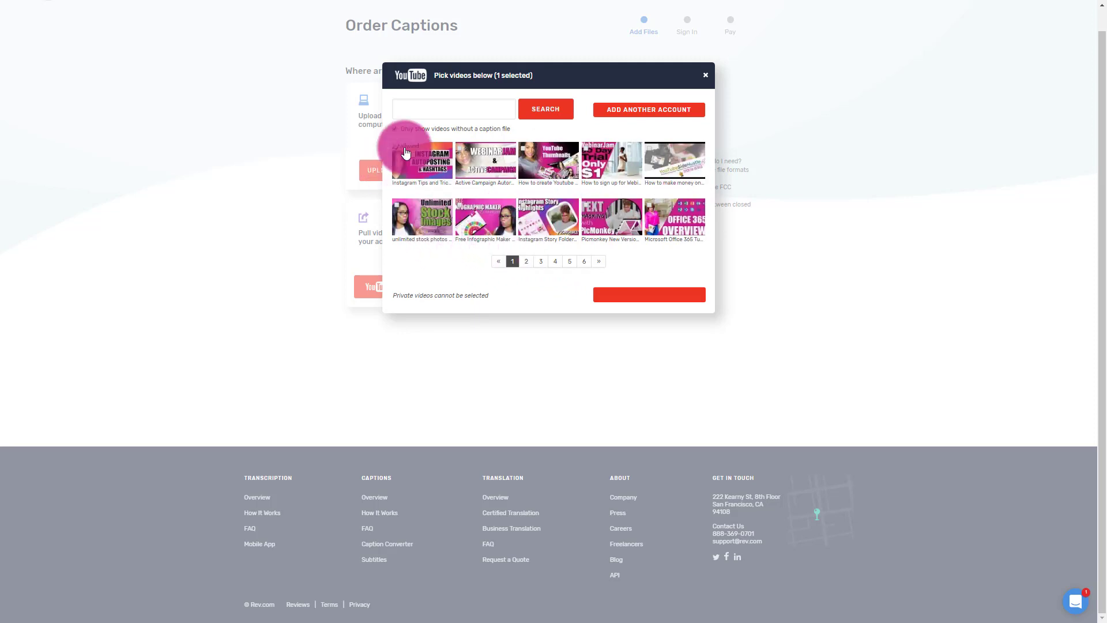
Add the unlimited stock photos and webinar sign-up videos to the order.
click(398, 214)
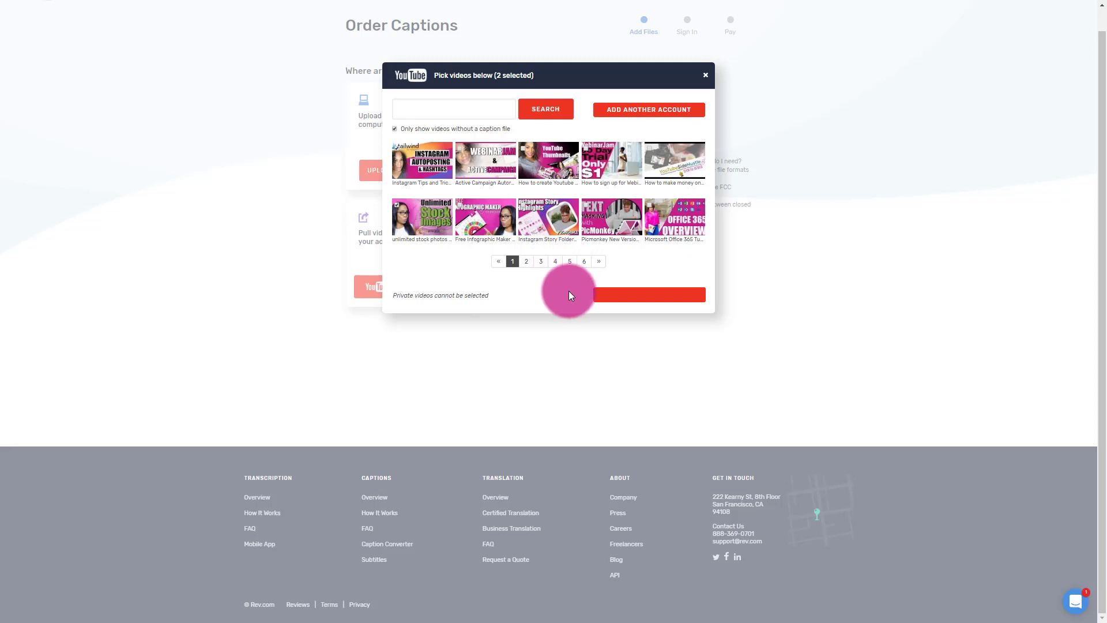
click(587, 162)
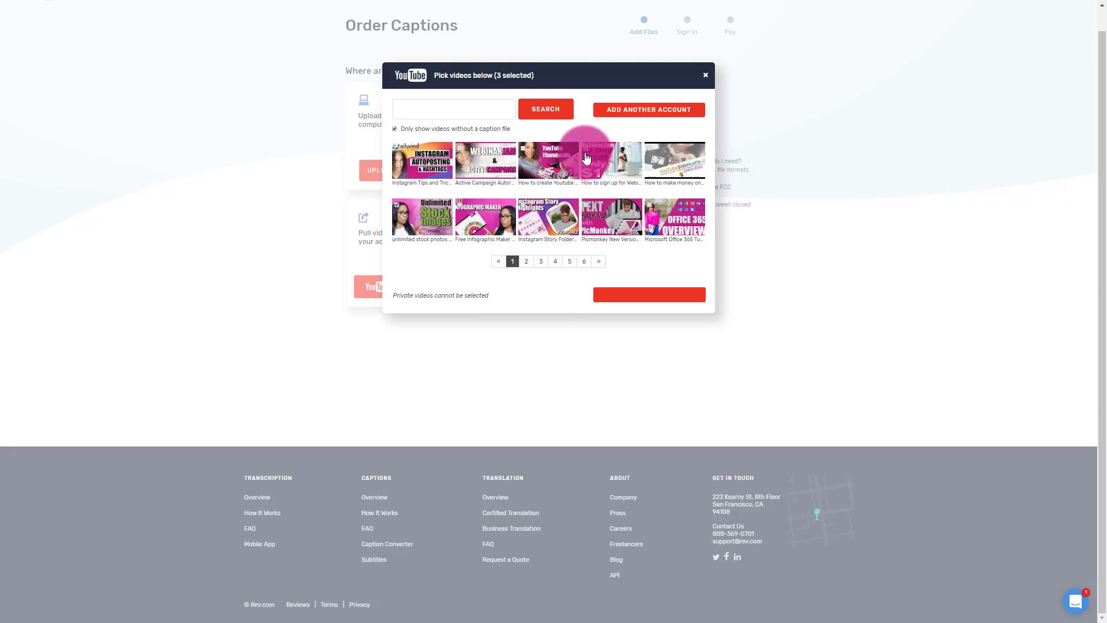
click(628, 295)
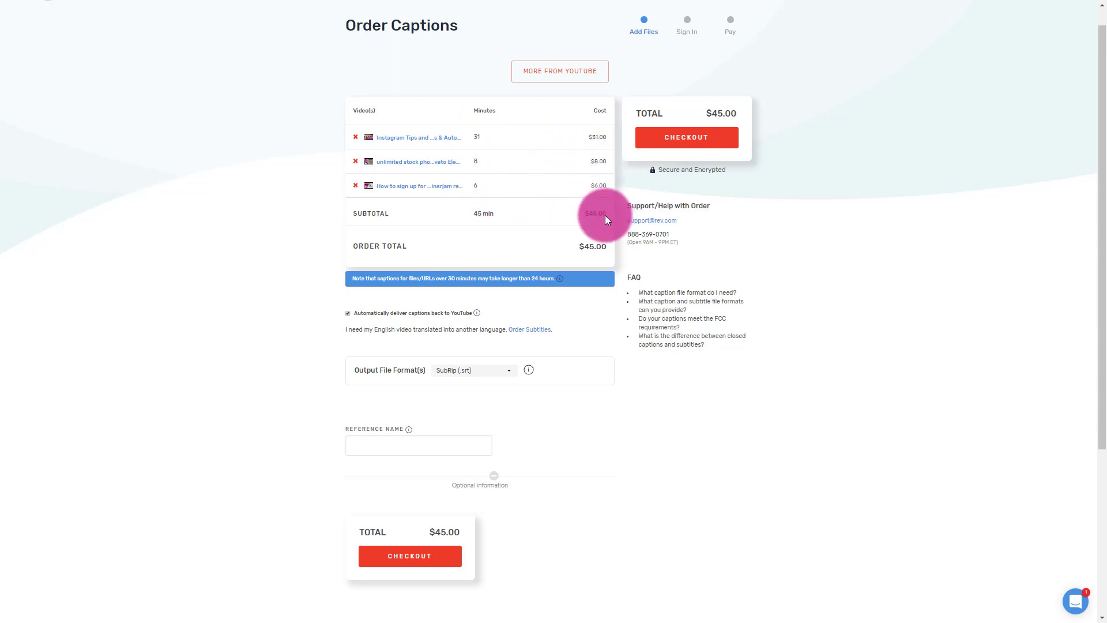
Remove the webinar sign-up and stock photos videos, leaving the $31.00 Instagram tips video.
click(355, 186)
click(356, 161)
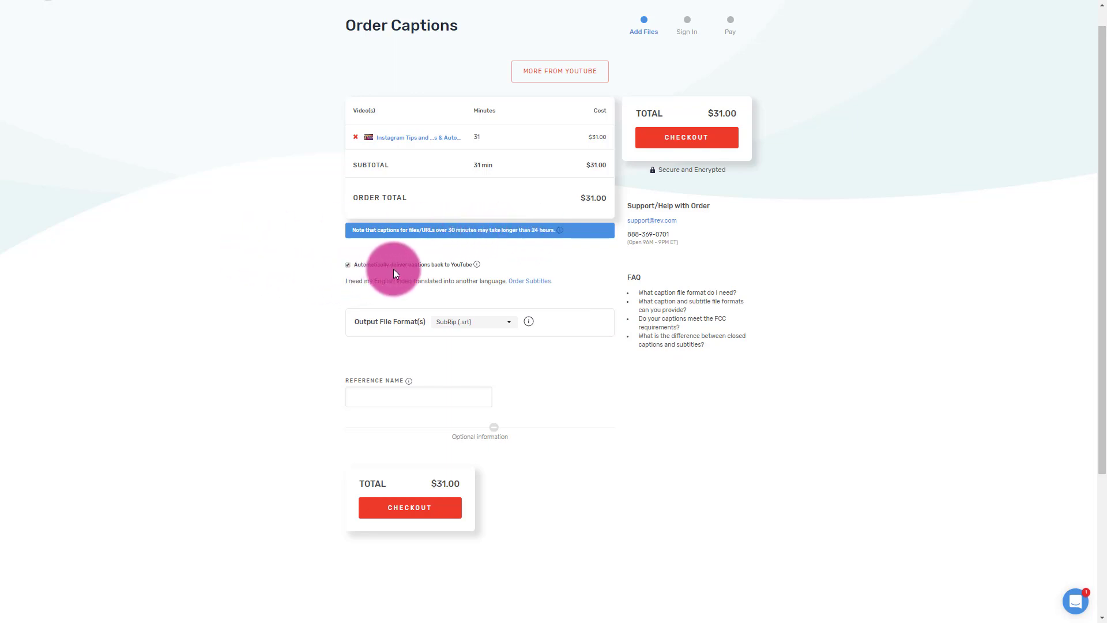
Zoom in on the order page for easier reading.
key(ctrl+plus)
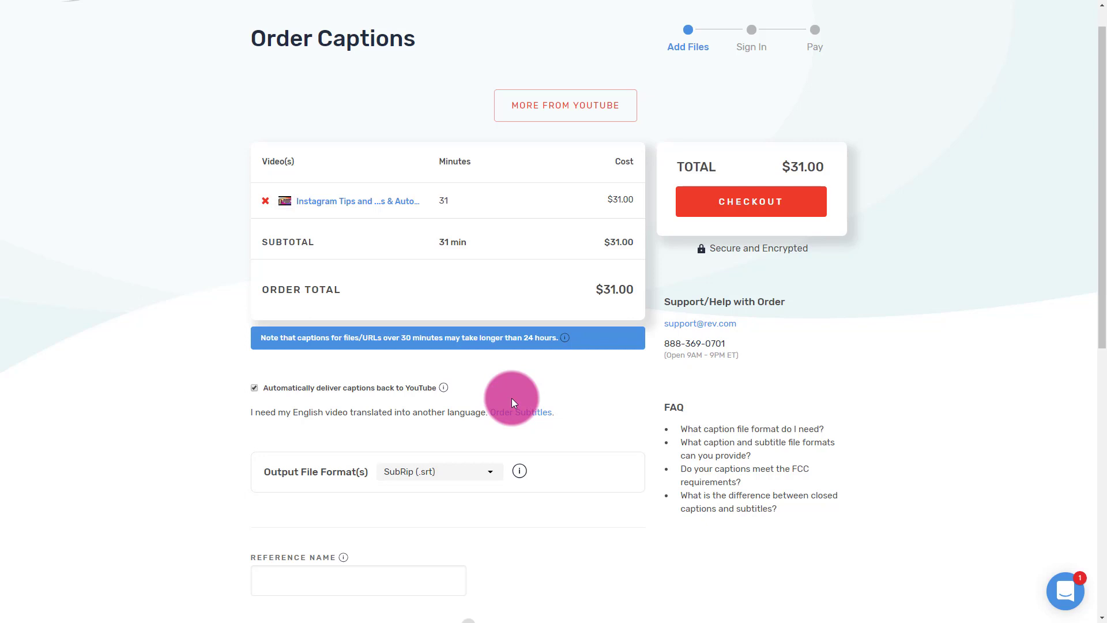
Look through the output formats, keep SubRip (.srt) only, and focus the Reference Name field.
click(495, 473)
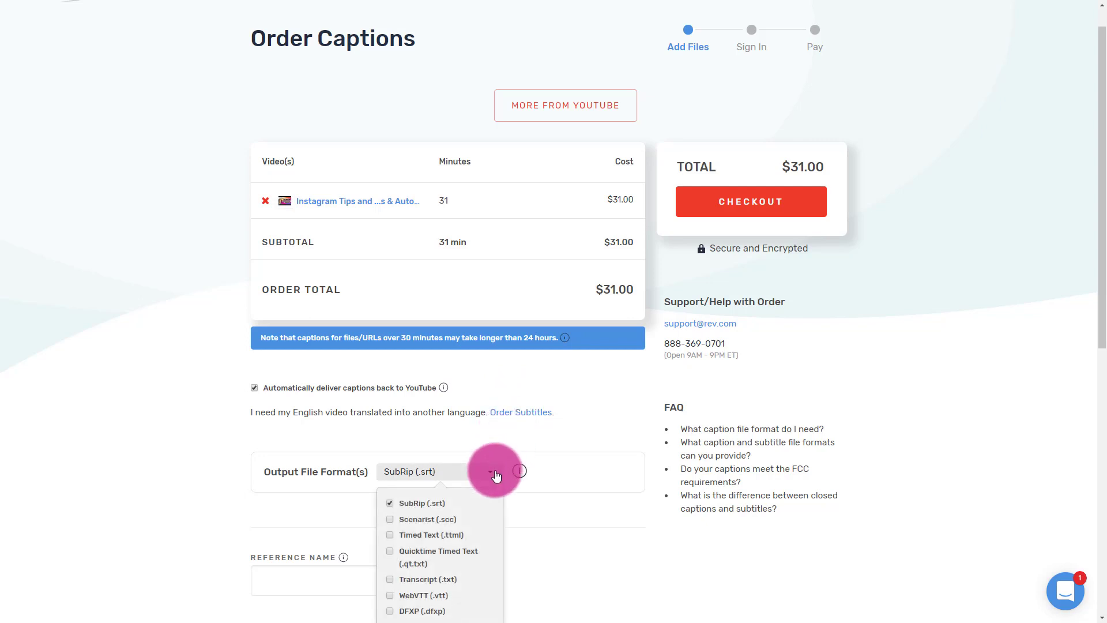
scroll(494, 473, down, 4)
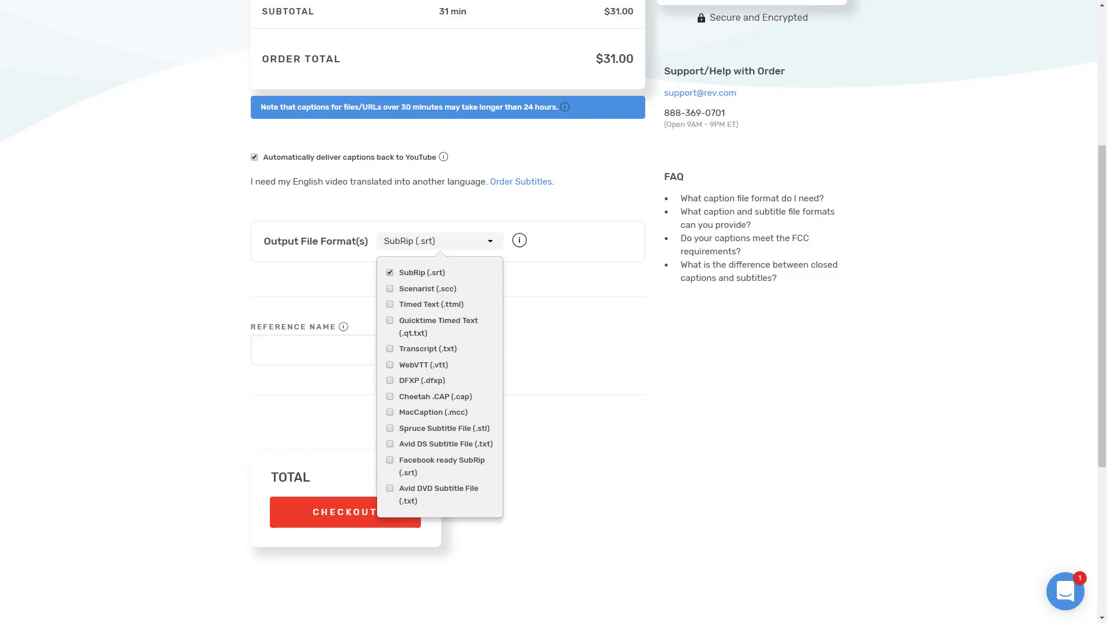
click(618, 319)
click(319, 349)
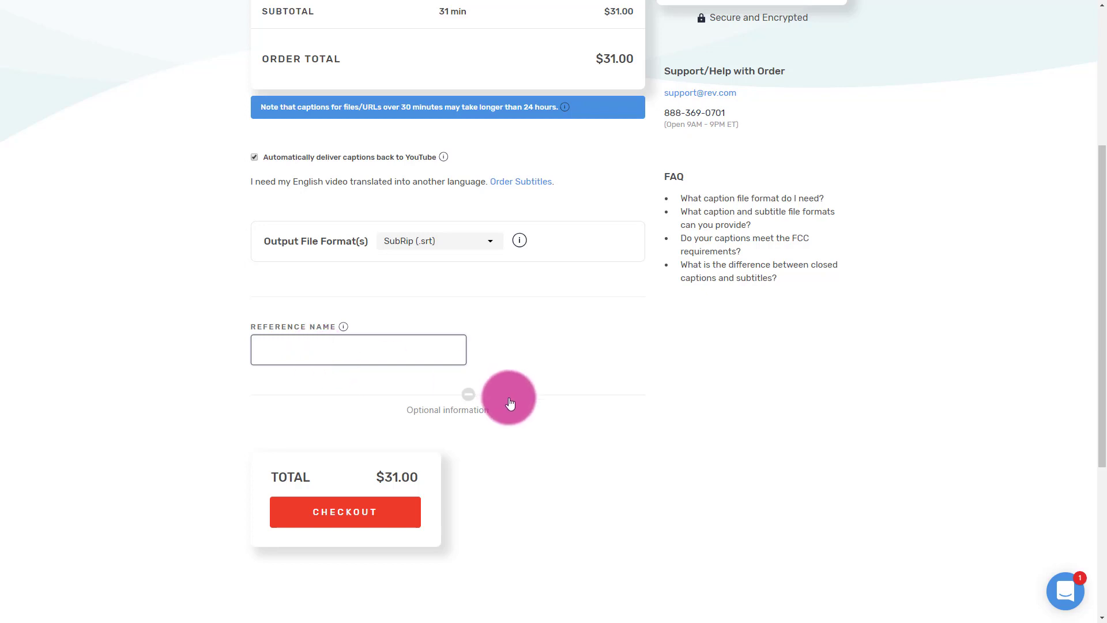
Check out the one-video $31.00 captions order.
scroll(400, 438, down, 1)
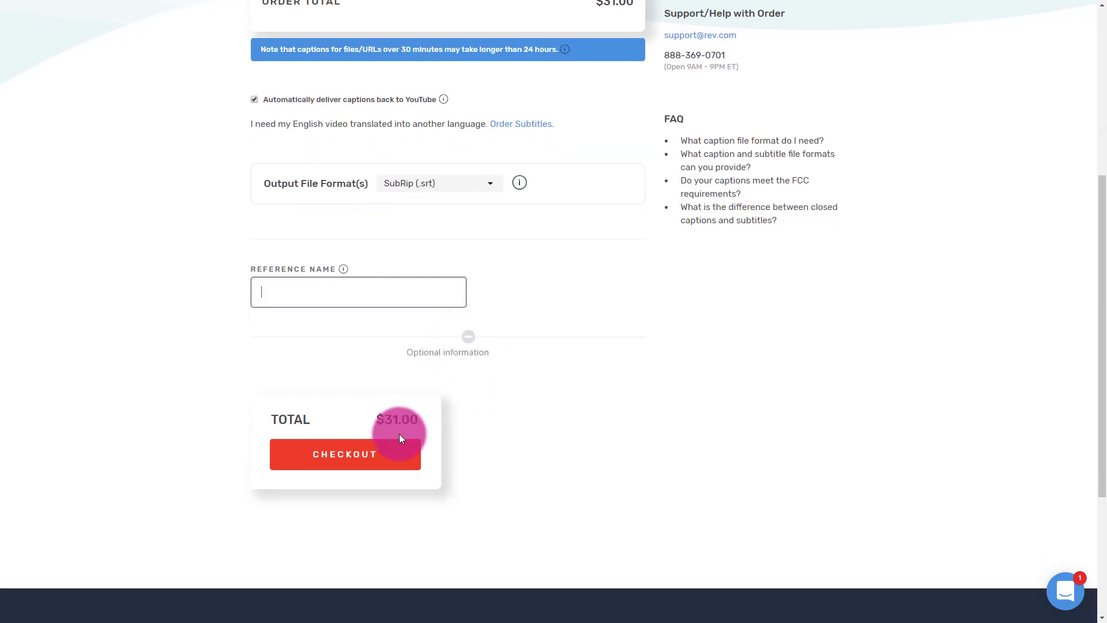
click(375, 457)
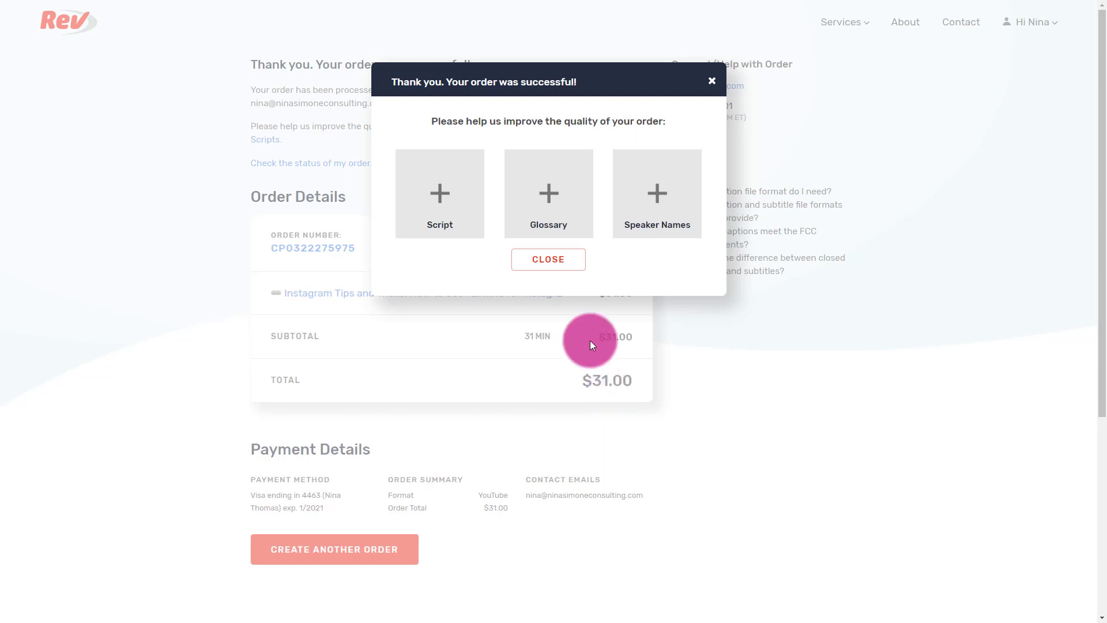
Open the unusual-words glossary and add Tailwind, autoposting and hashtags.
click(555, 214)
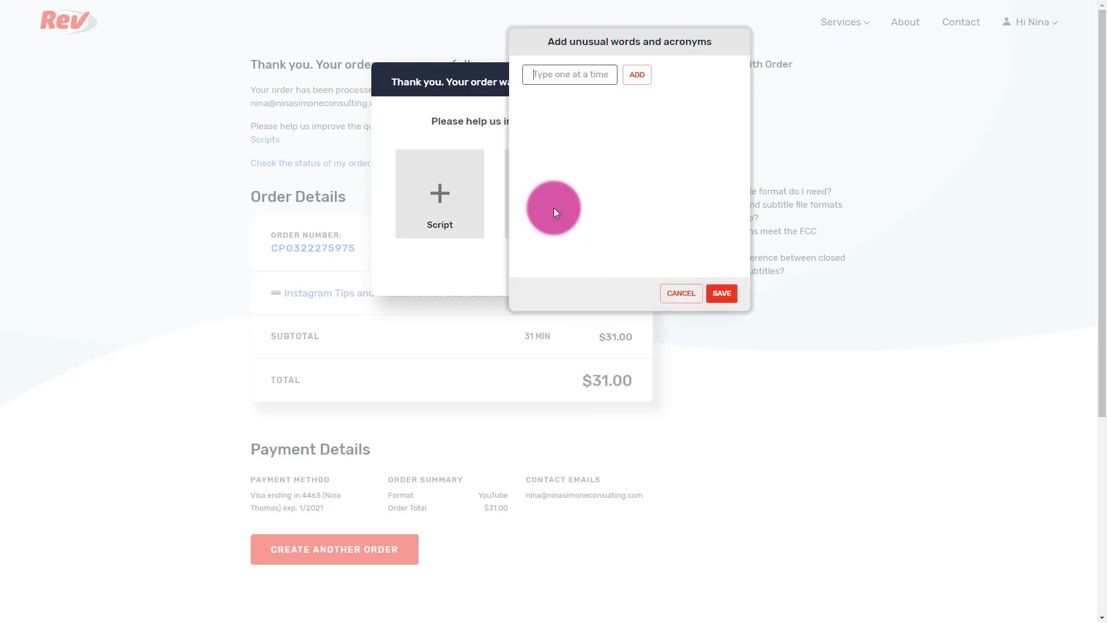
text(Tailwind)
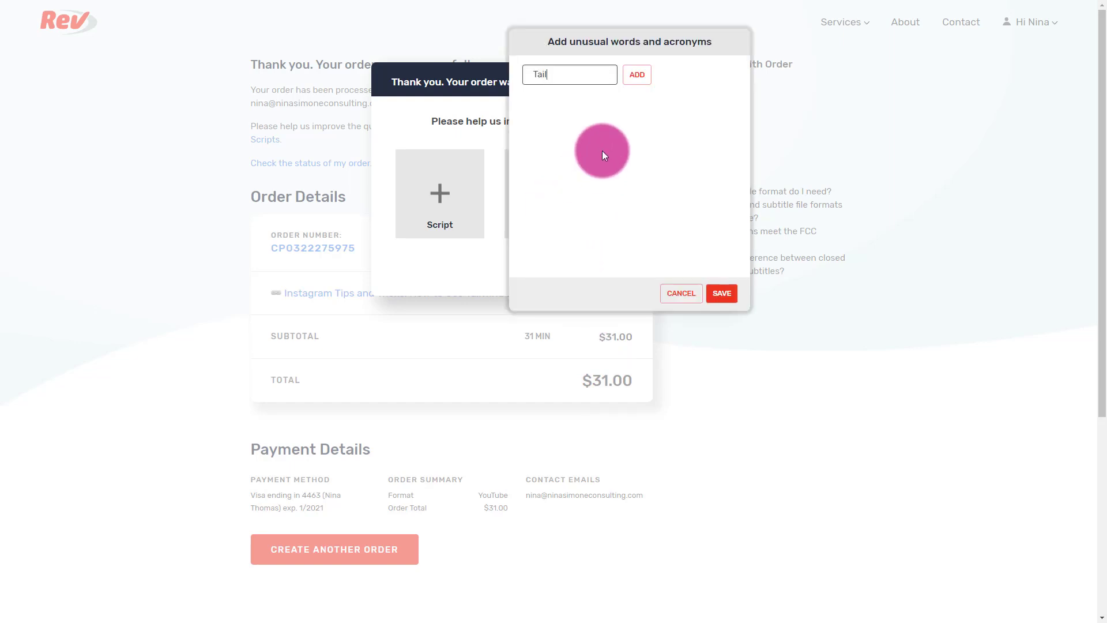
click(640, 75)
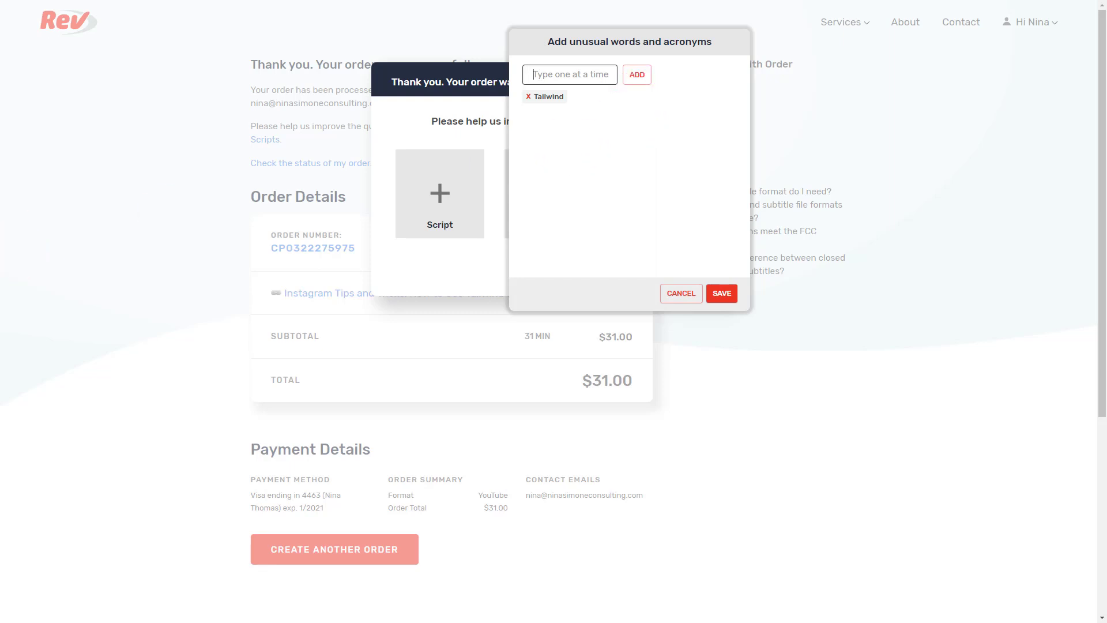
text(autoposting)
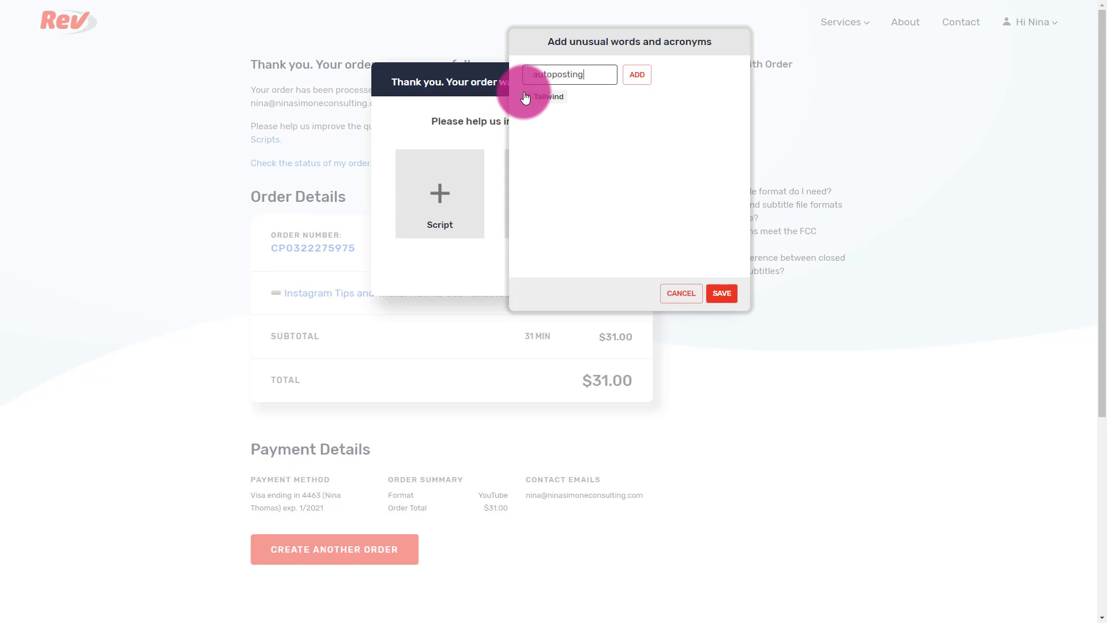
key(Return)
text(has)
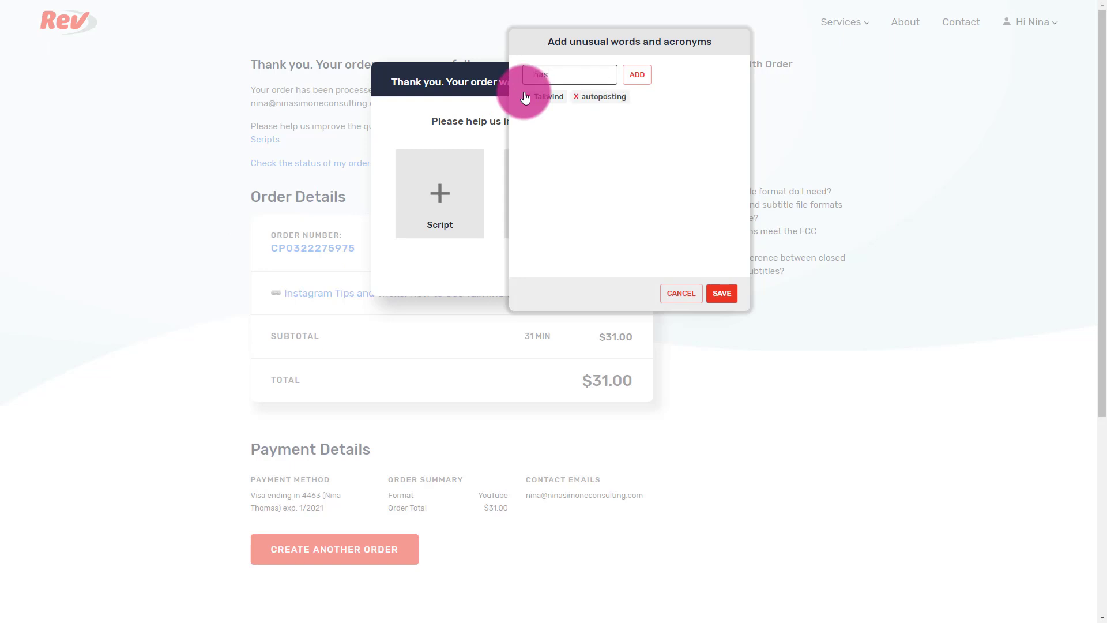
text(htags)
key(Return)
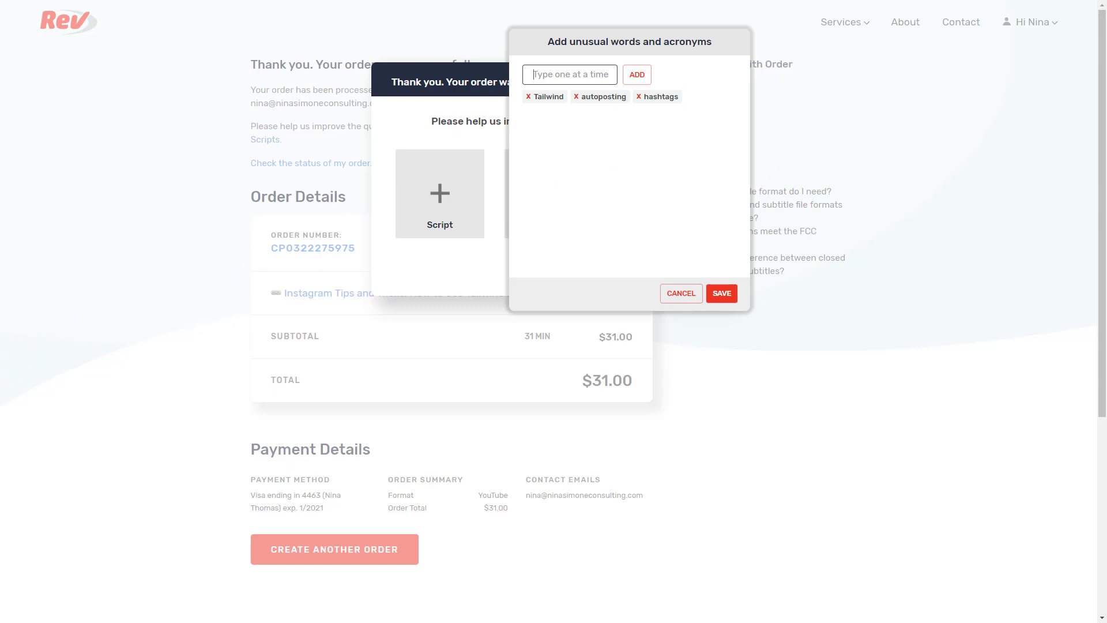
Add the channel brand name, host's first name and Pink Boss Club, then remove hashtags.
text(Socially Nina)
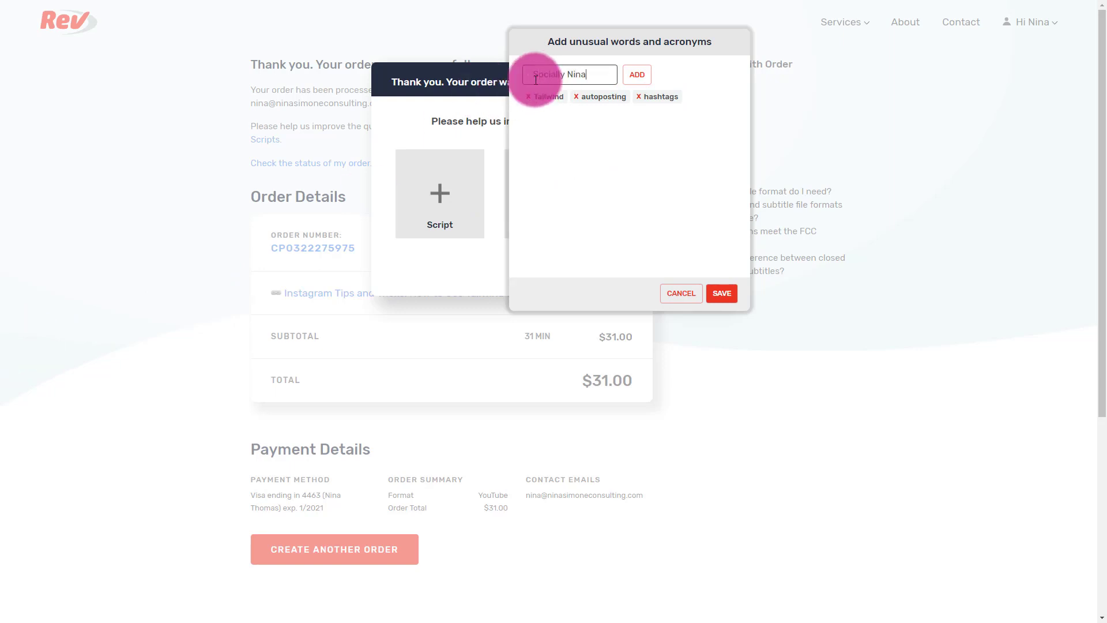
key(Return)
text(Nina)
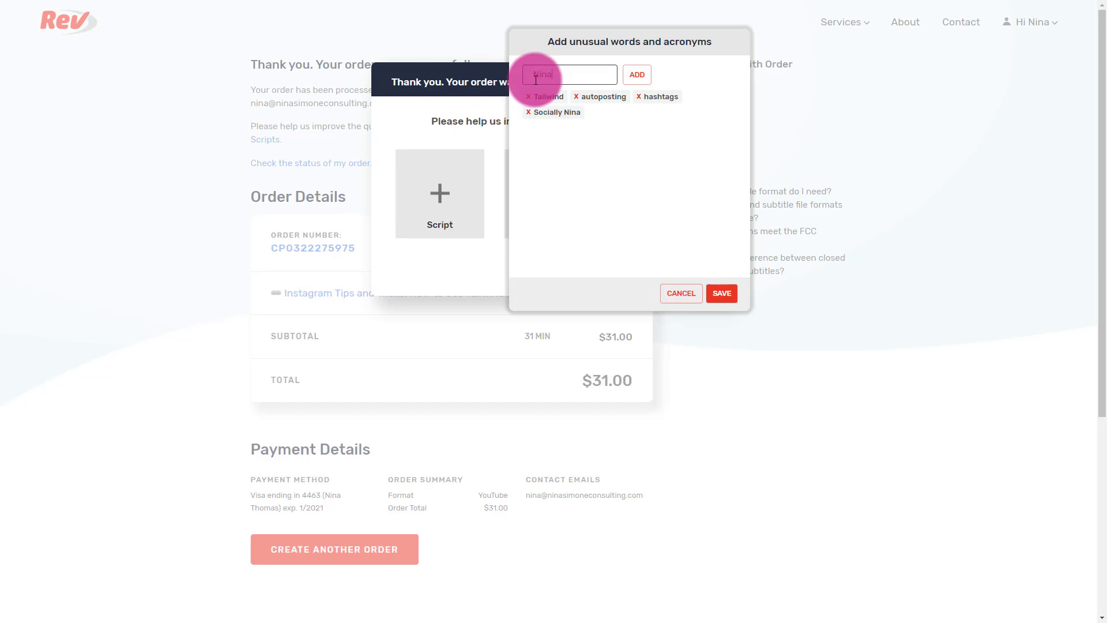
key(Return)
text(Pink Boss Club)
key(Return)
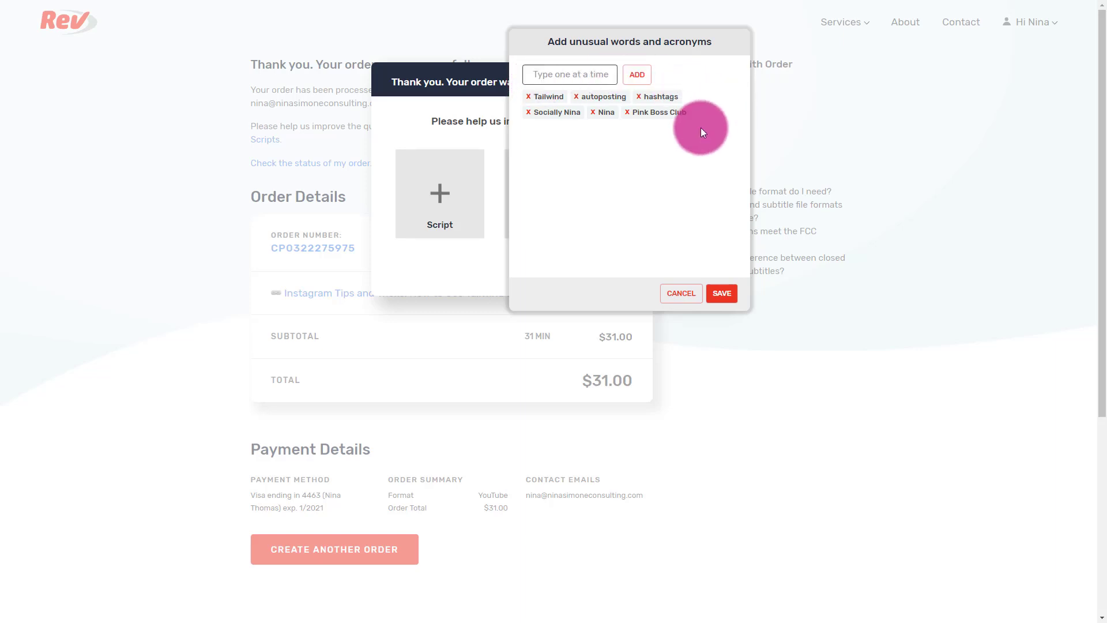
click(638, 96)
Save the glossary terms and dismiss the 'Thank you. Your order was successful!' popup.
click(710, 300)
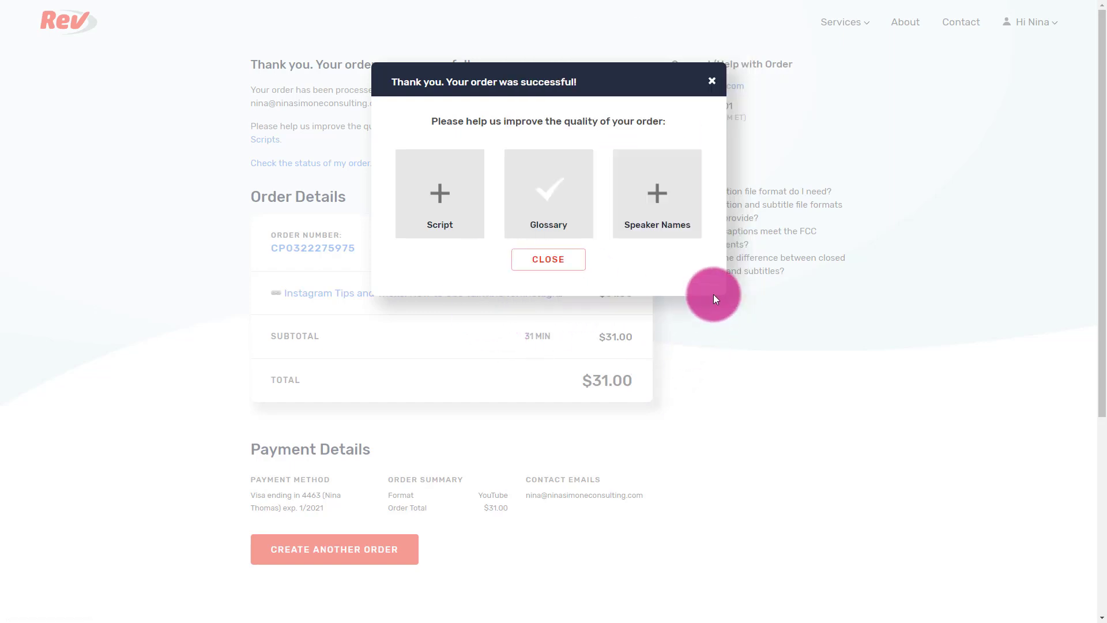
click(535, 222)
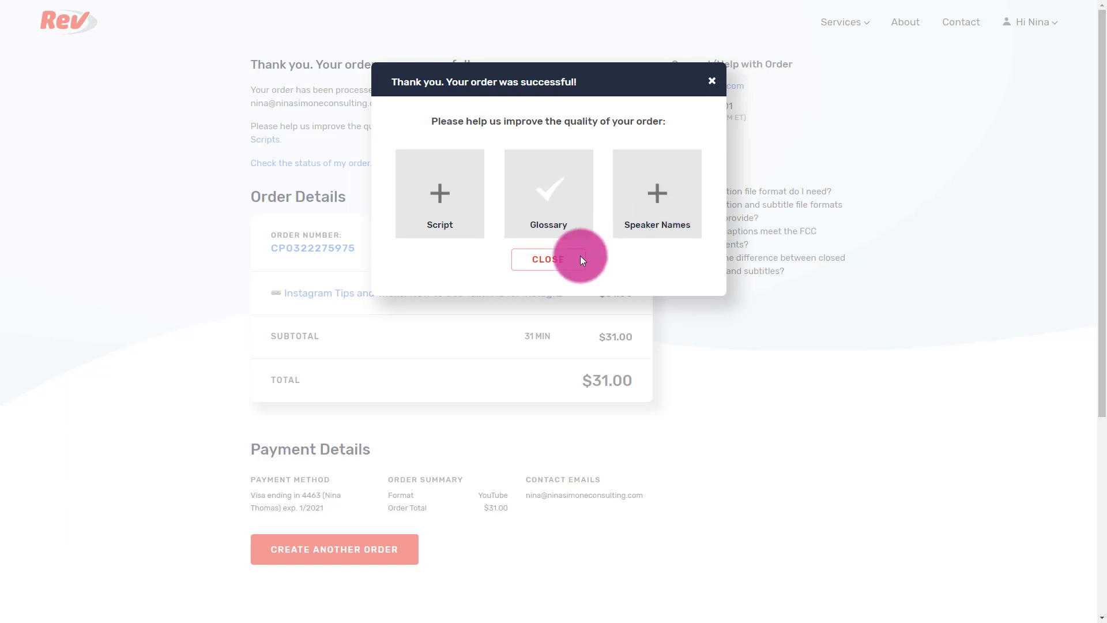
click(558, 259)
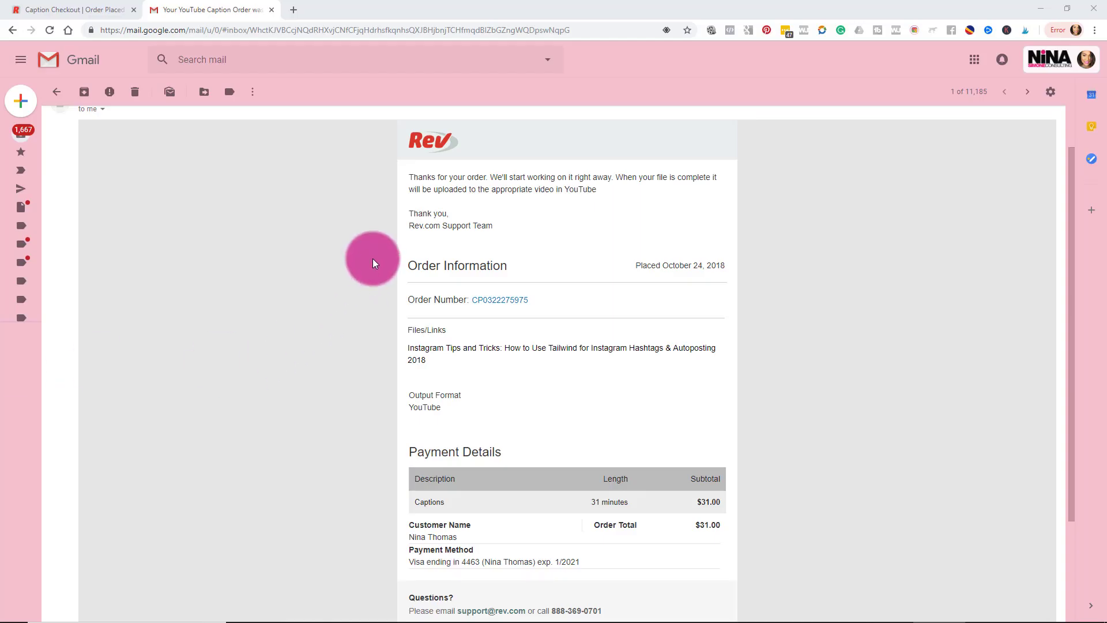
scroll(372, 263, up, 1)
scroll(373, 263, down, 1)
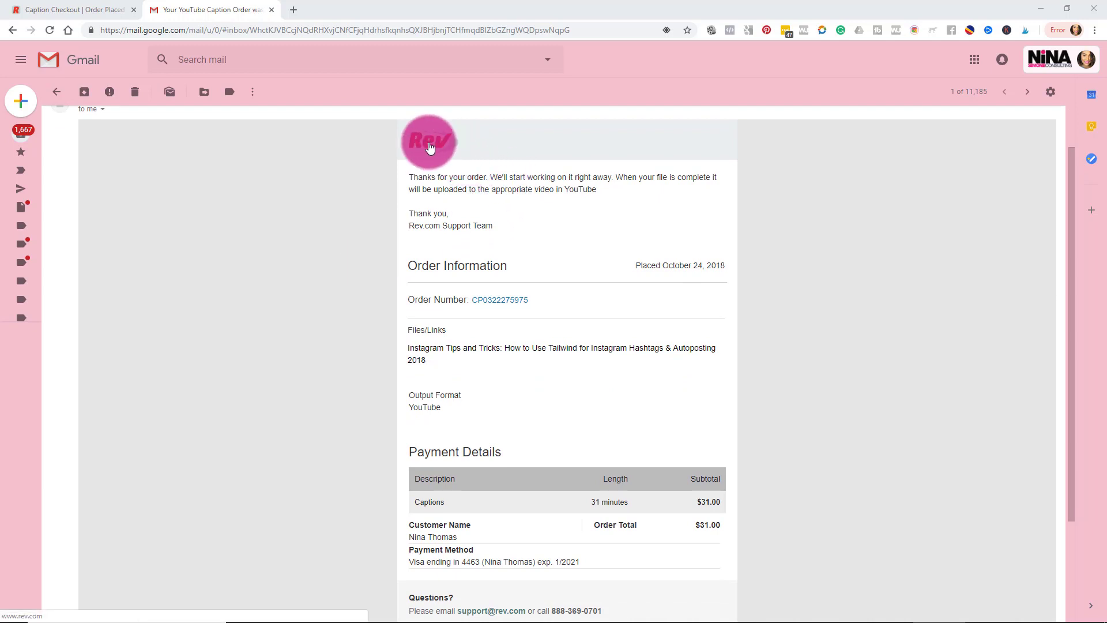
scroll(456, 359, down, 1)
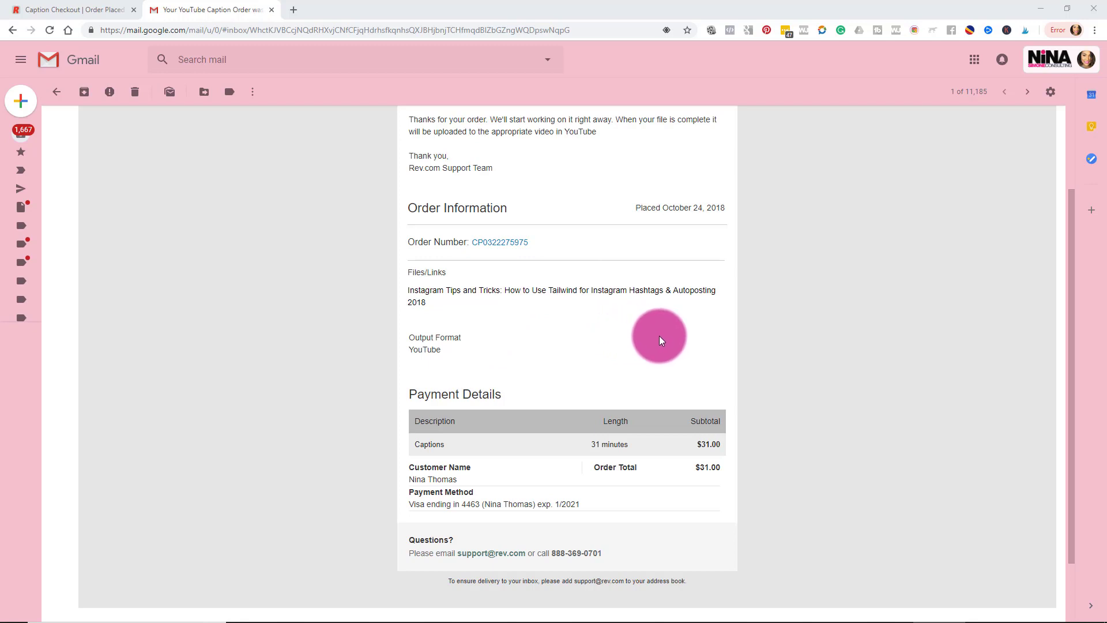
scroll(660, 340, up, 1)
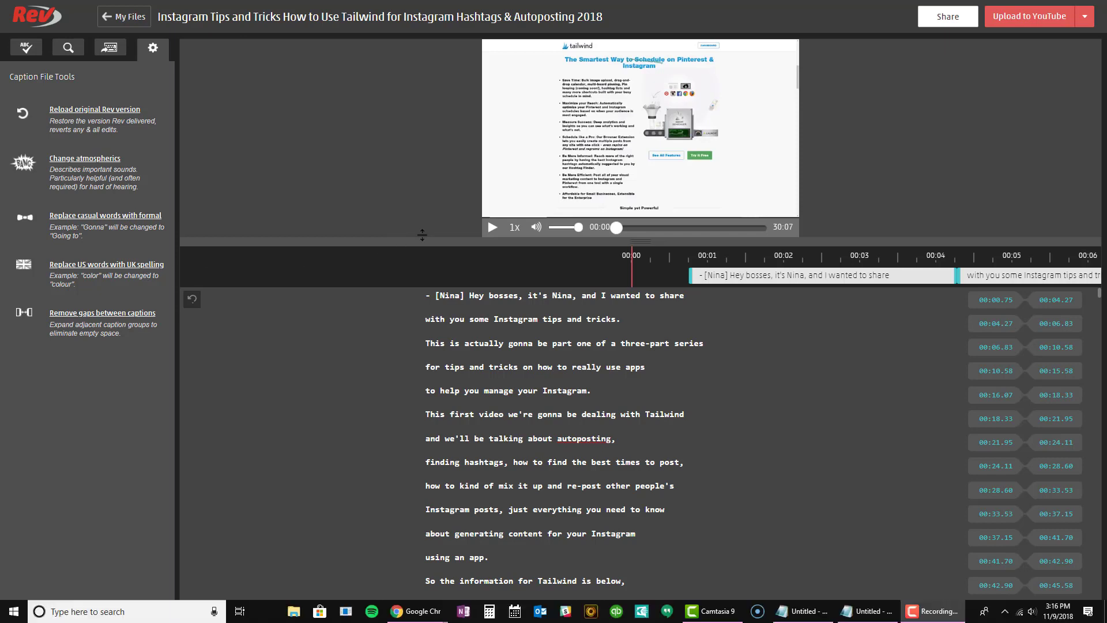
From My Files, open the $31.00 Instagram Tips caption order in Order History.
click(139, 17)
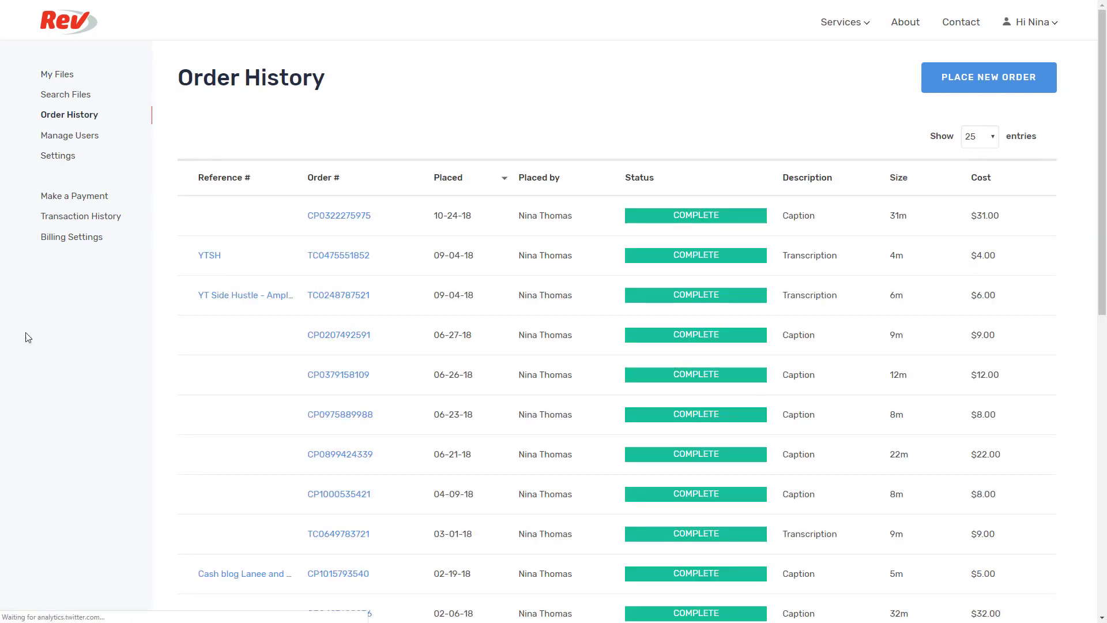
click(326, 221)
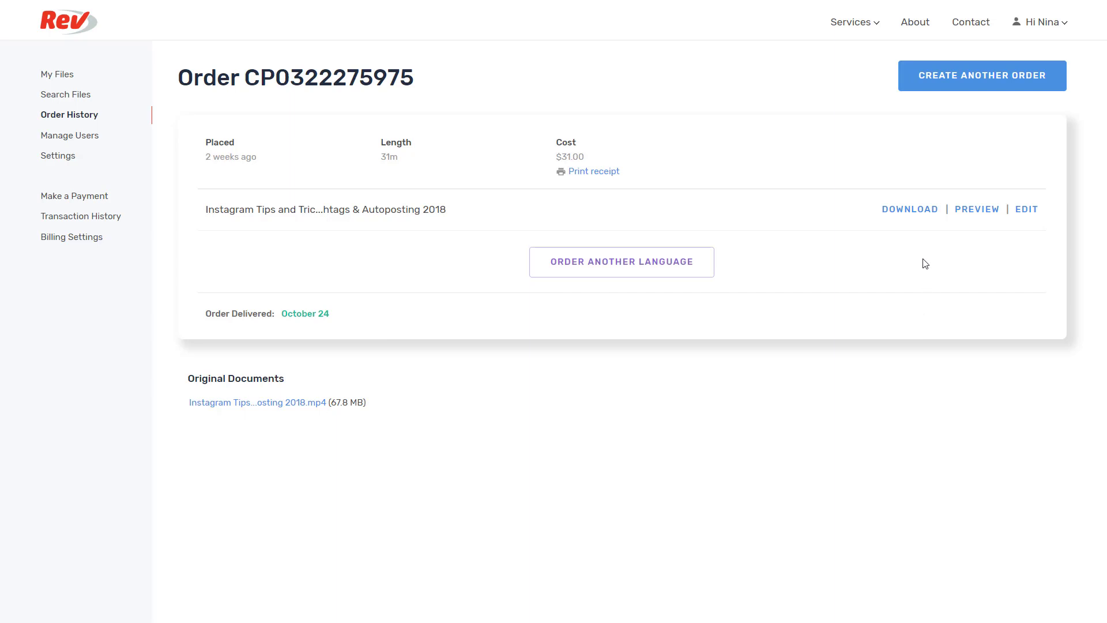
click(923, 215)
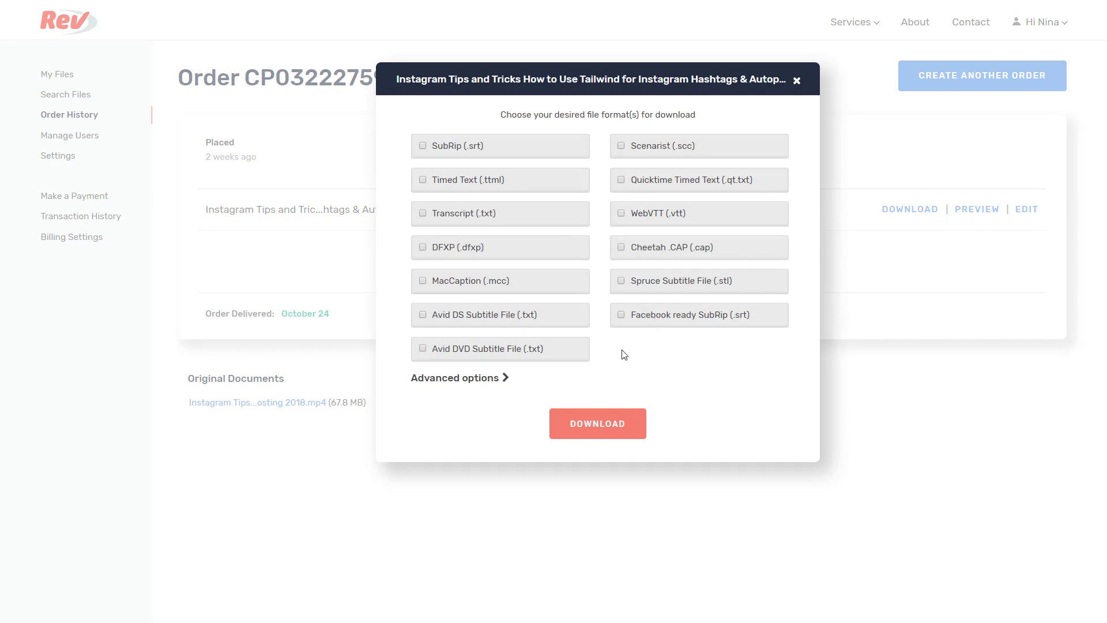
click(478, 380)
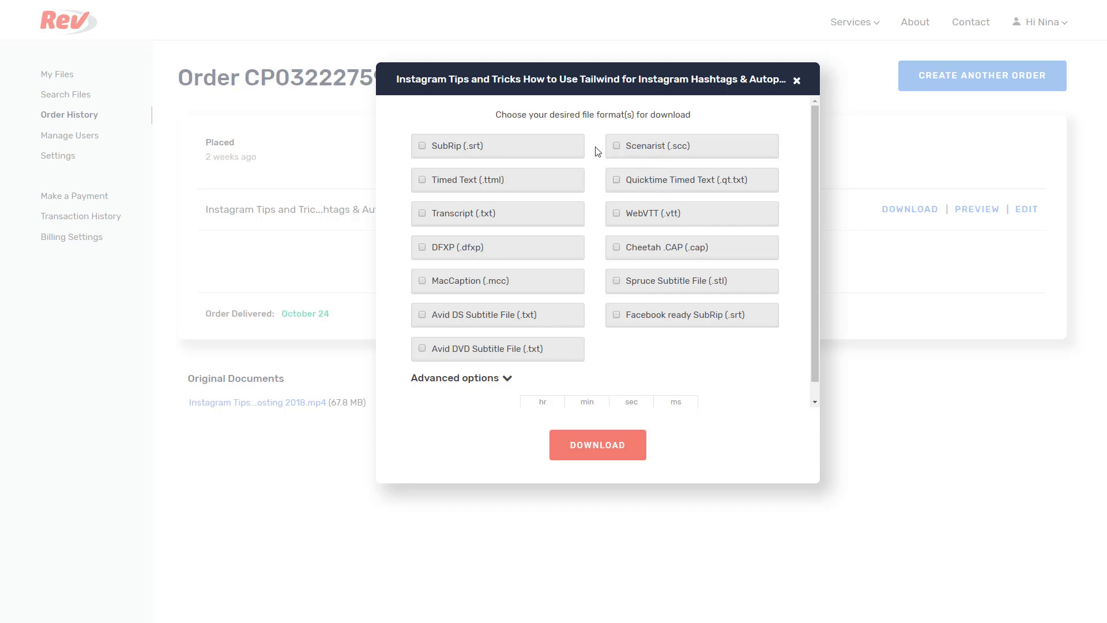
click(423, 183)
click(423, 214)
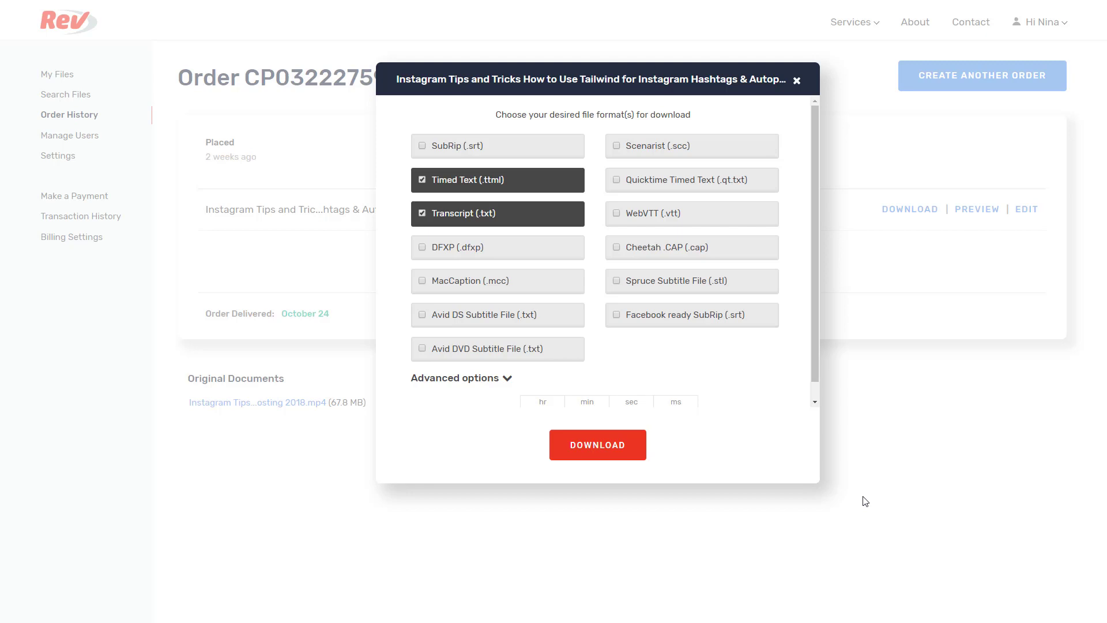
click(796, 81)
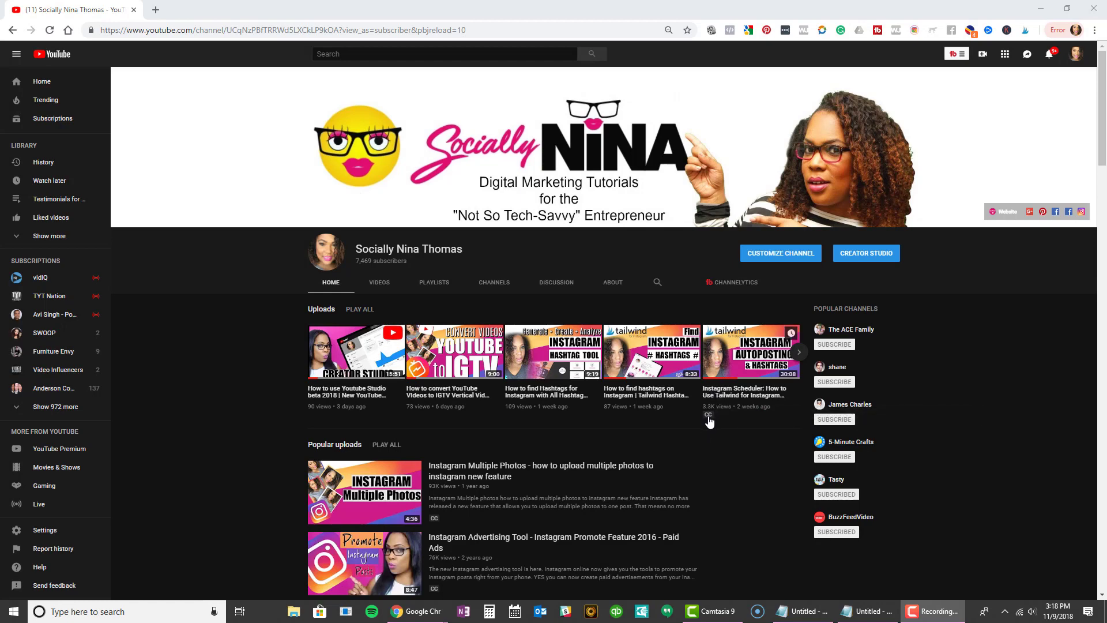
Scroll the channel's uploads down to the Tailwind Instagram Scheduler video.
scroll(635, 448, down, 2)
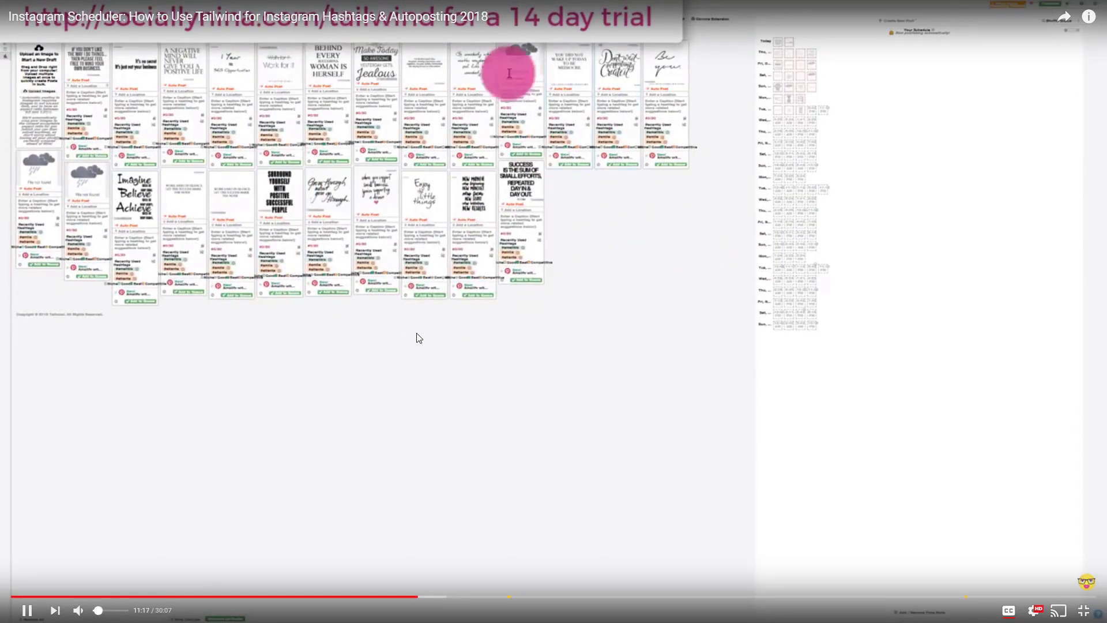
Exit full screen and pause the Tailwind tutorial at 11:47 on the image-cropping caption.
key(Escape)
scroll(450, 345, down, 3)
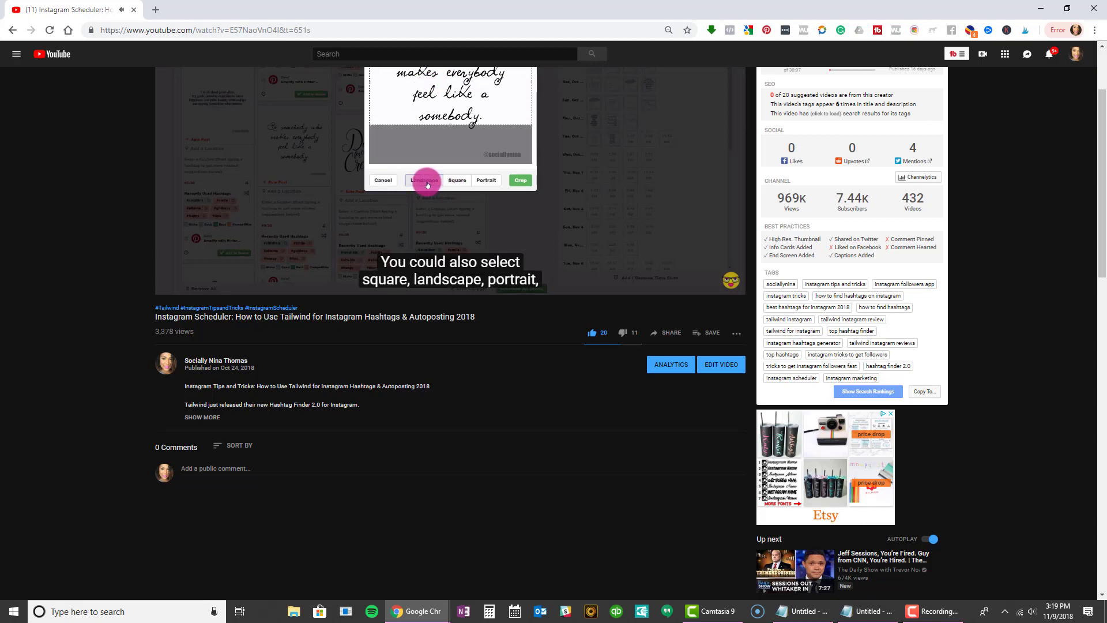
click(172, 287)
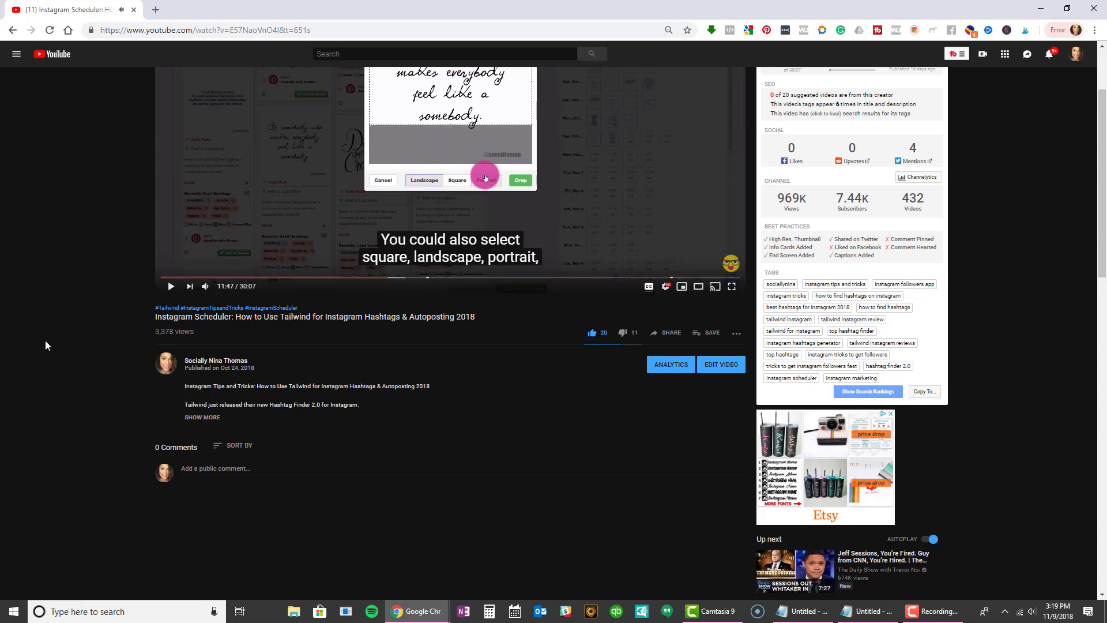